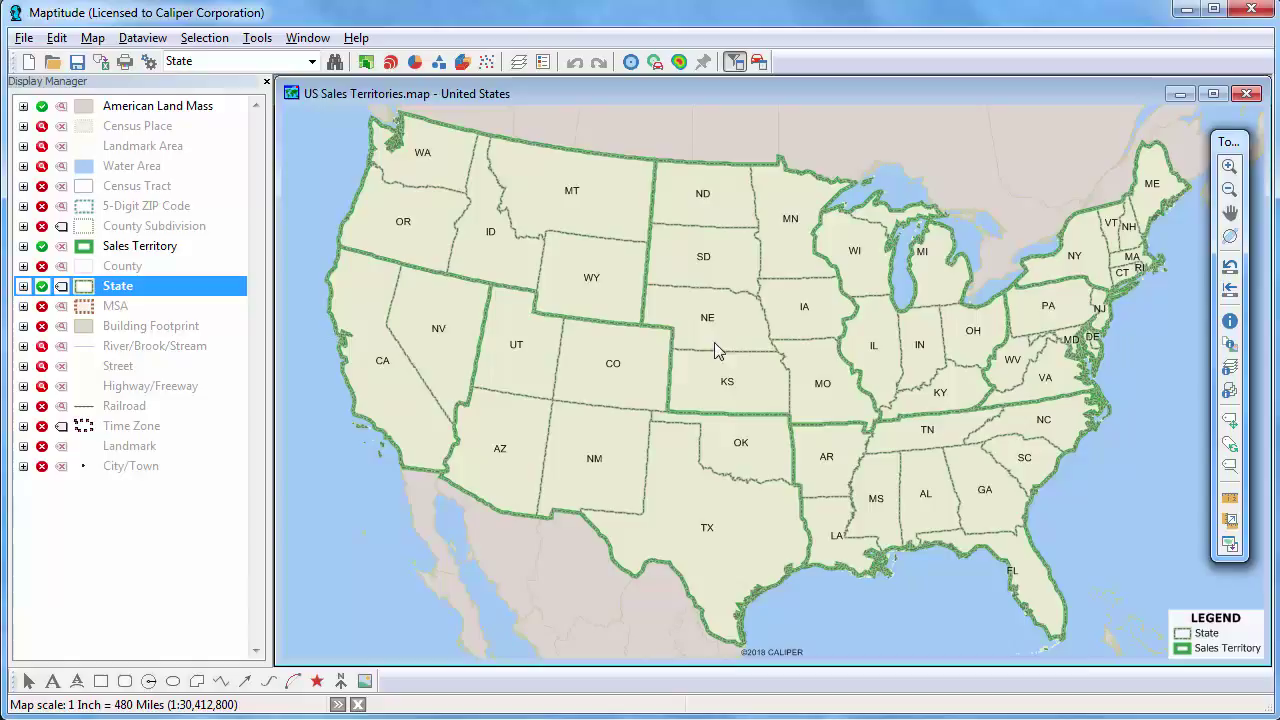
Make the Sales Territory layer the working layer in place of State.
right_click(181, 252)
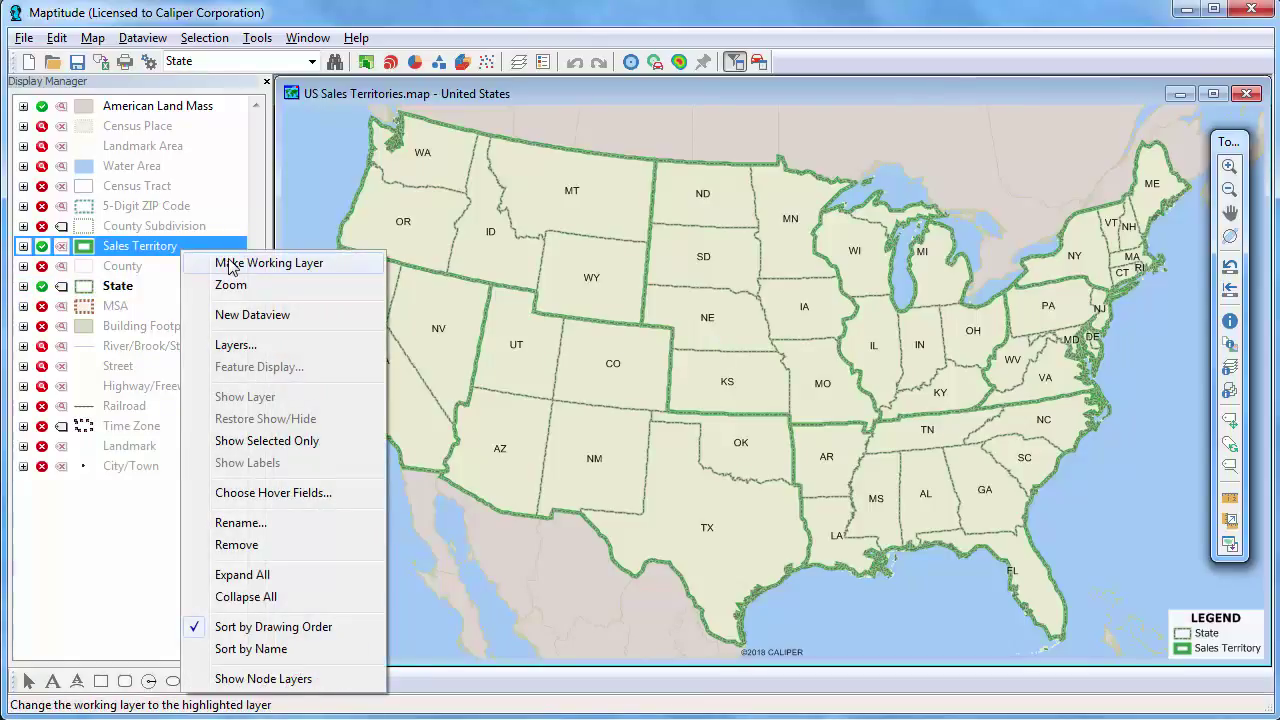
click(225, 262)
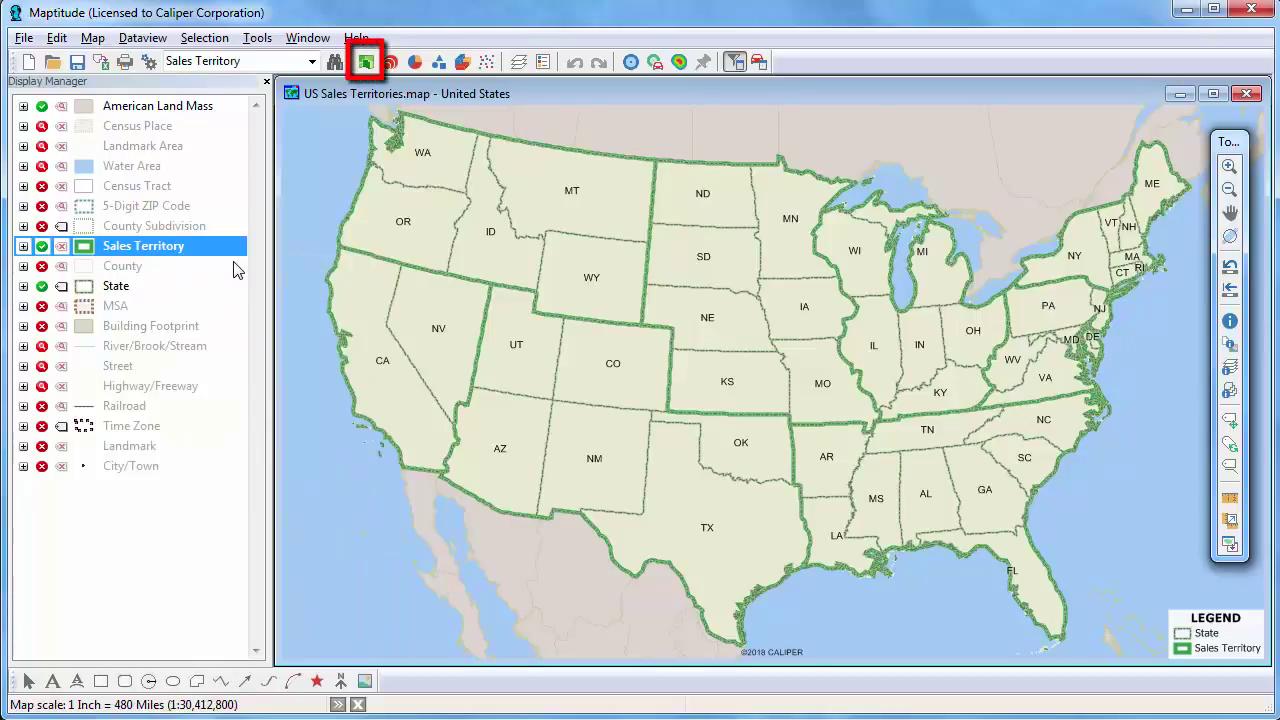
Create a color theme on the sales territories using the [Total Sales] field.
click(365, 62)
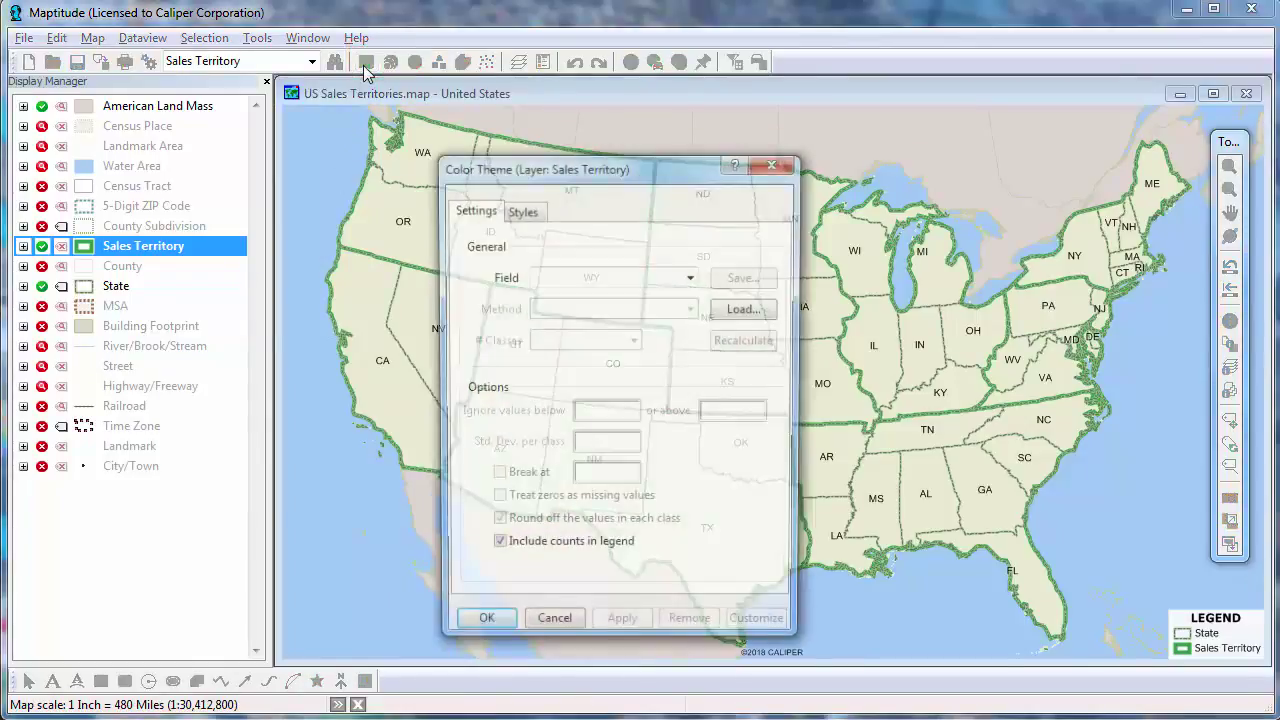
click(593, 282)
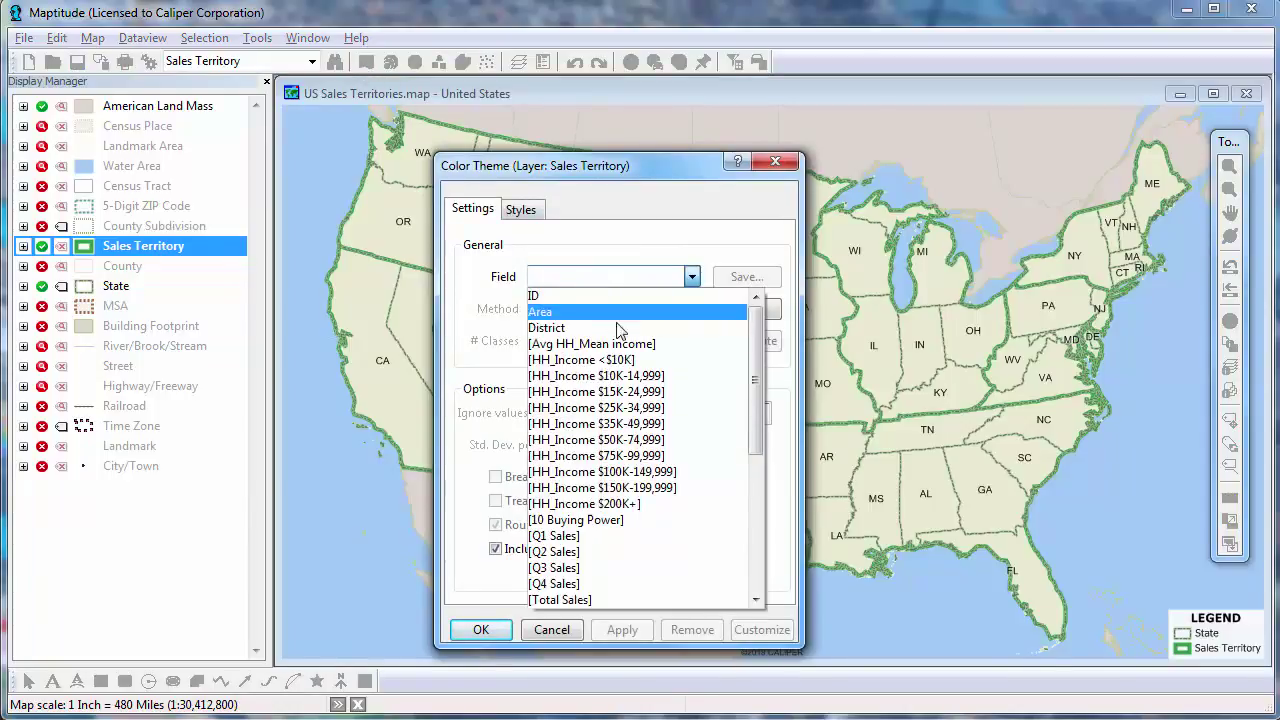
click(678, 604)
click(678, 600)
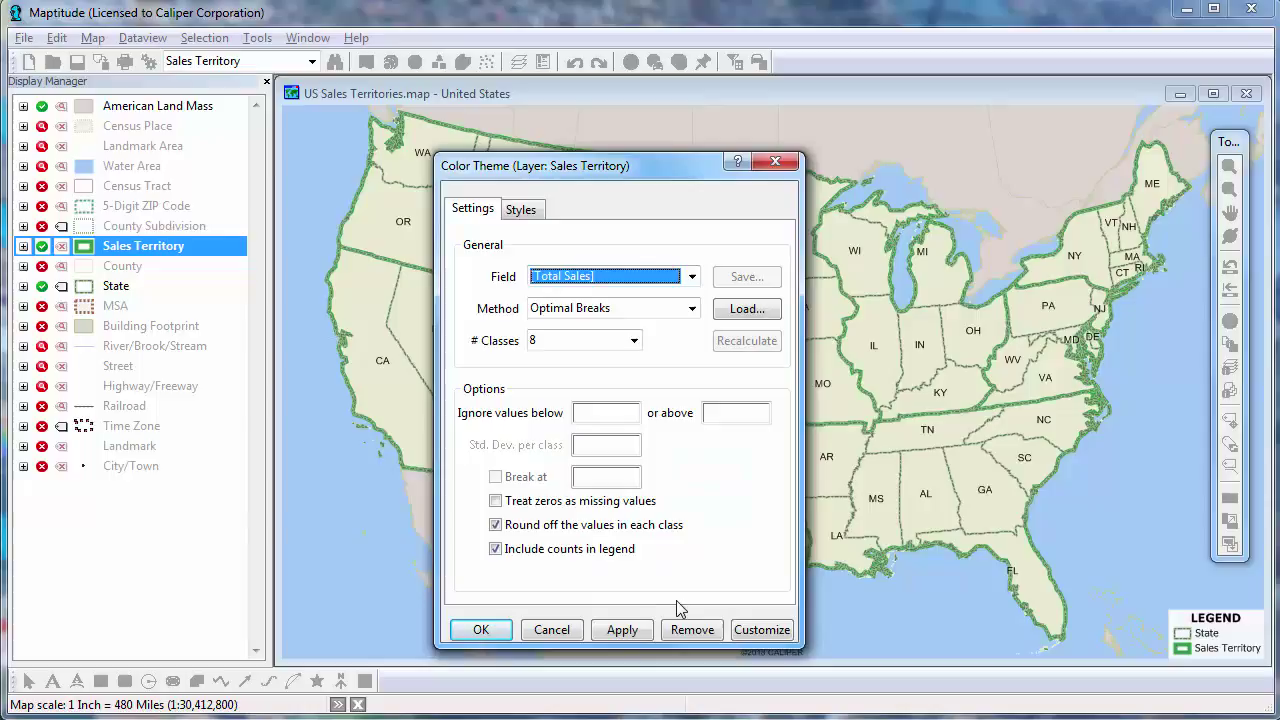
click(497, 630)
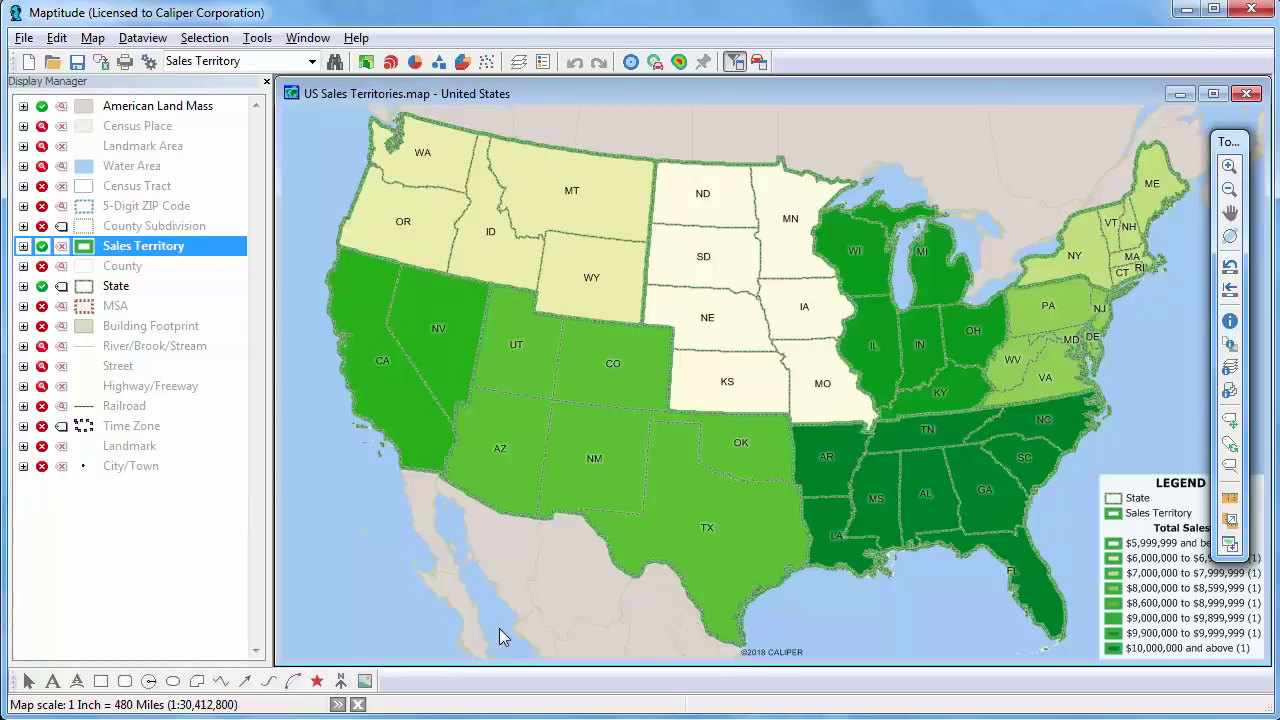
Reopen the Total Sales color theme, keeping Optimal Breaks with eight classes.
click(366, 64)
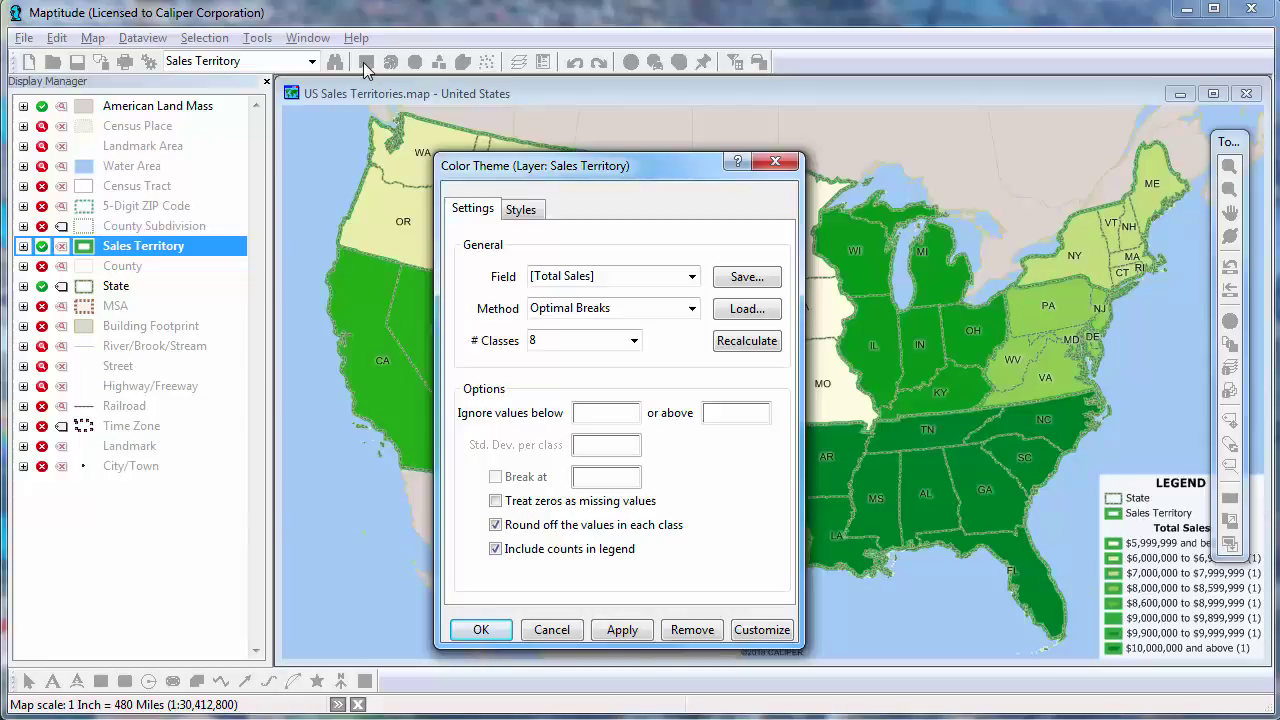
click(584, 307)
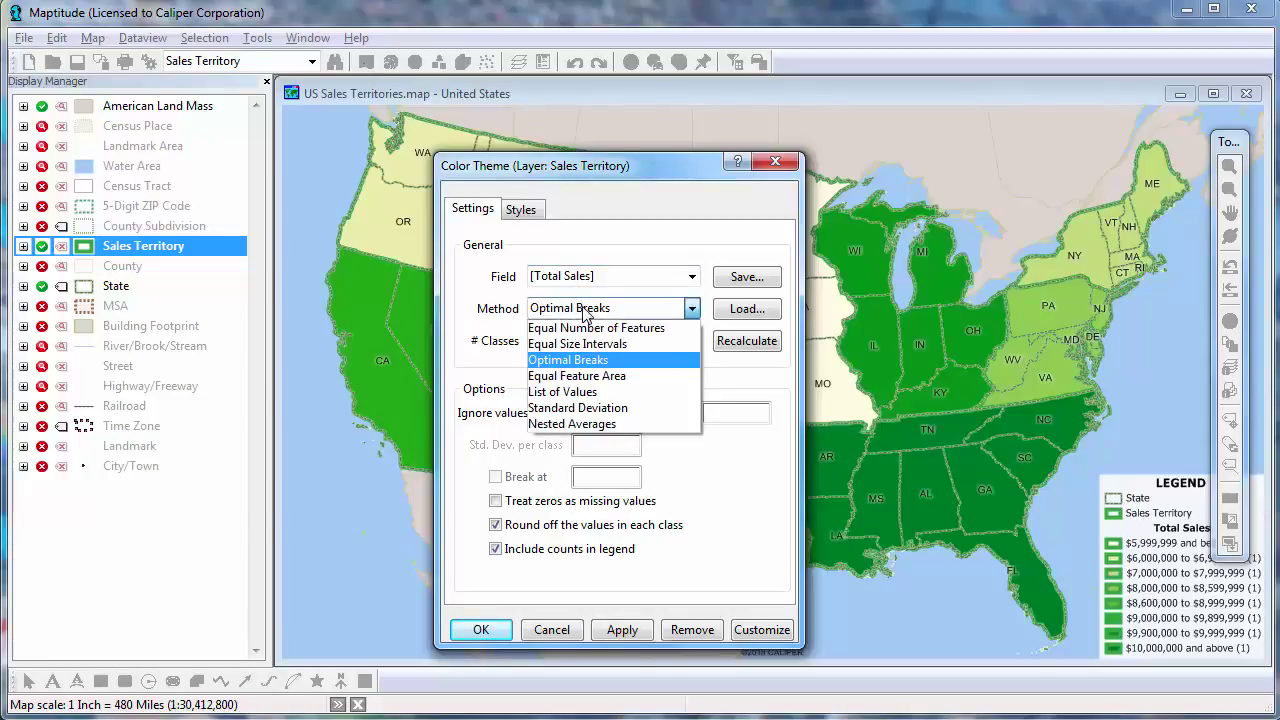
click(584, 312)
click(588, 342)
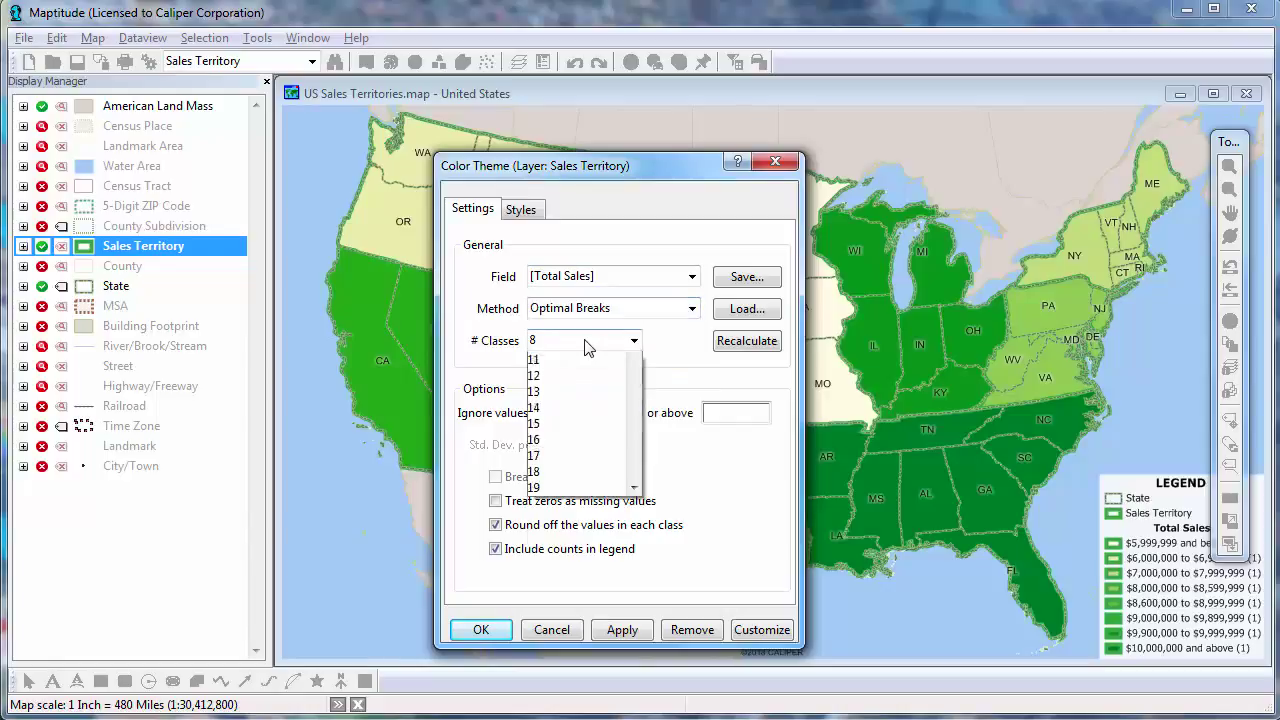
click(584, 339)
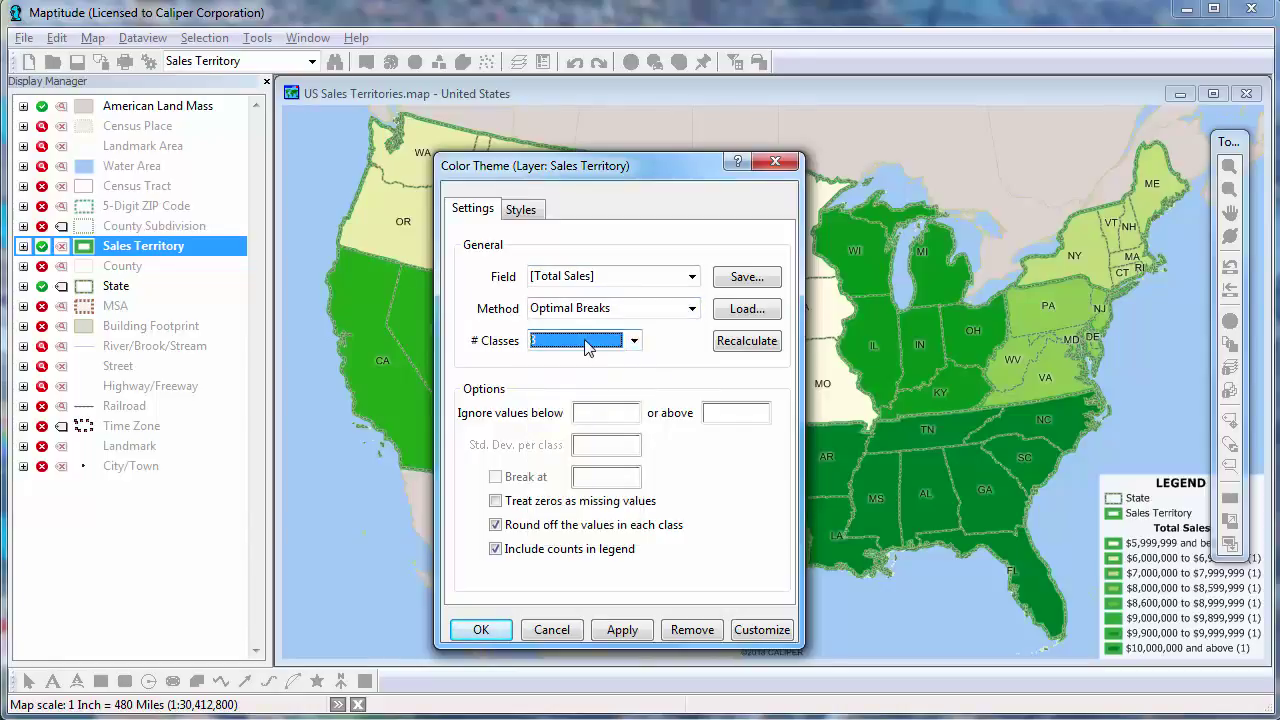
Customize the classes to Steps starting at 4000000, step 1000000, with 7 classes.
click(739, 630)
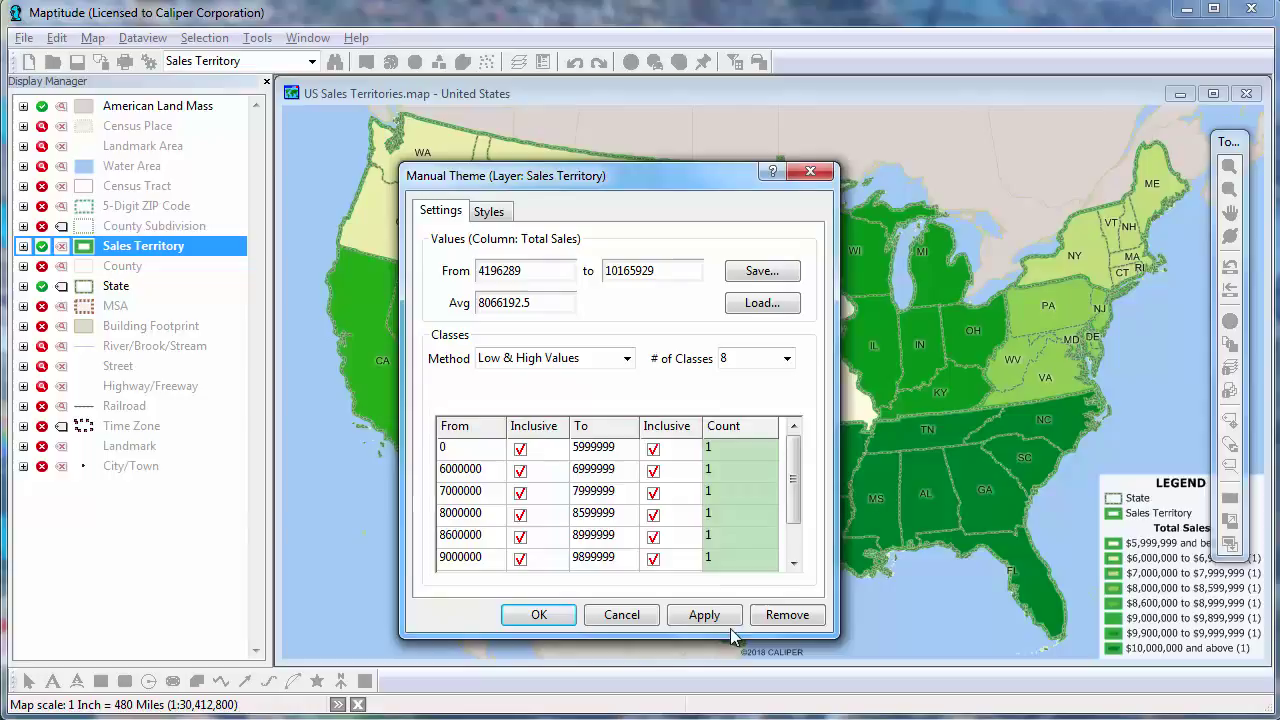
click(535, 358)
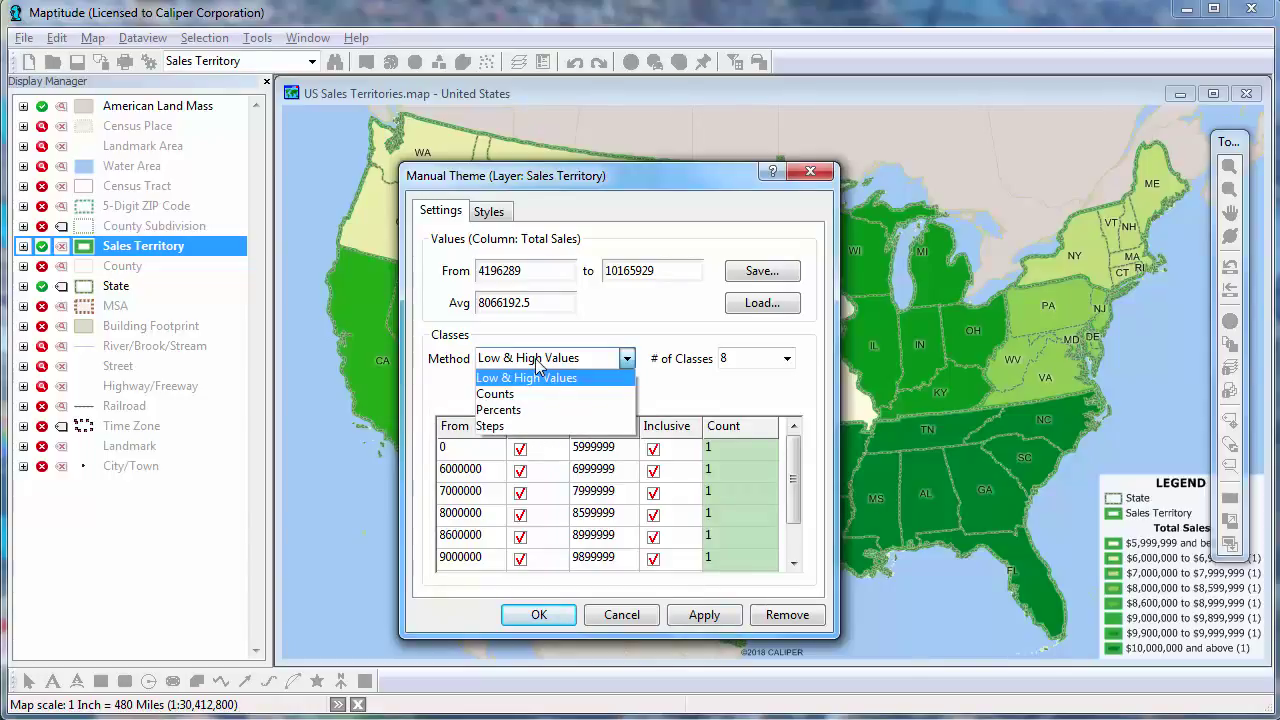
click(556, 426)
drag(588, 392, 518, 392)
text(4000000)
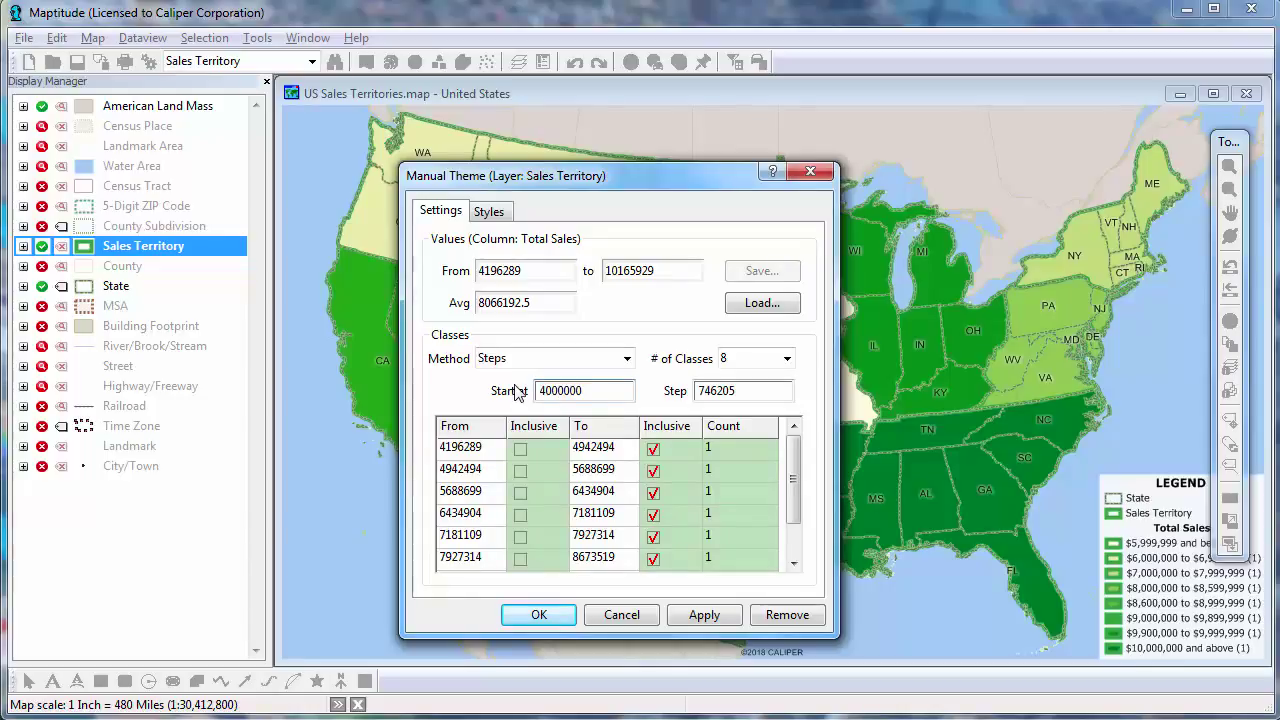
double_click(745, 398)
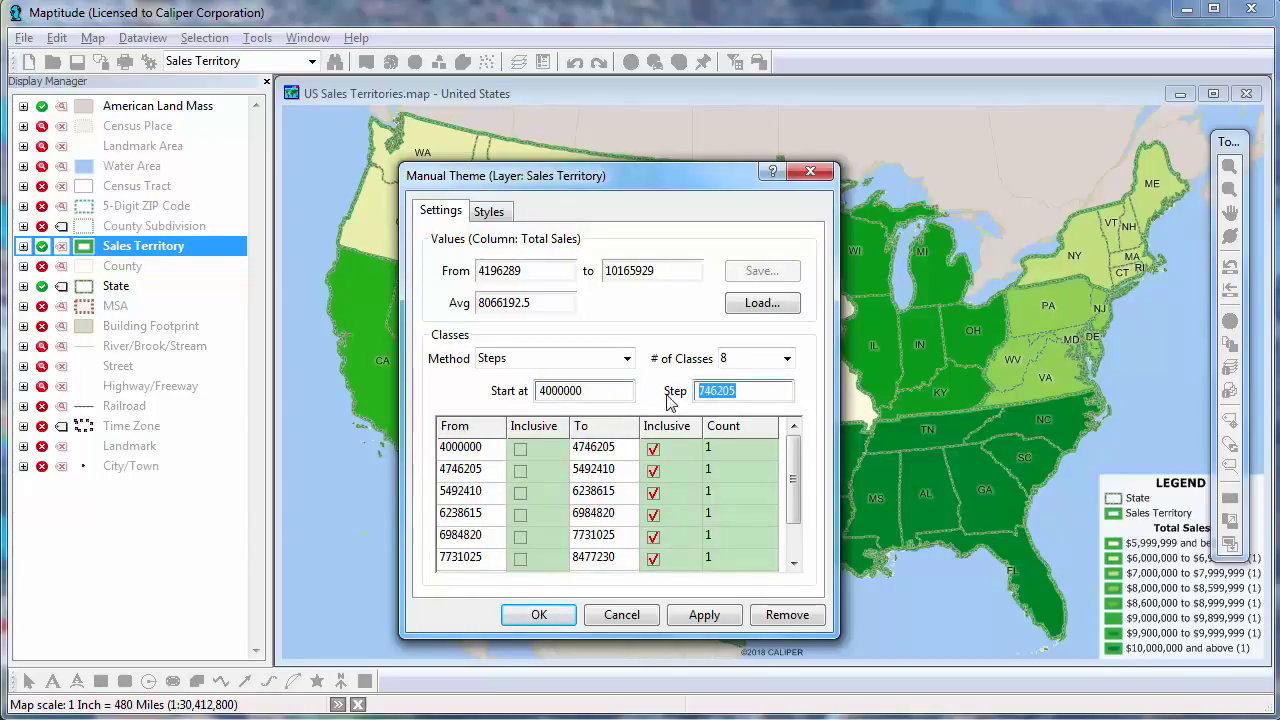
text(1000000)
key(Tab)
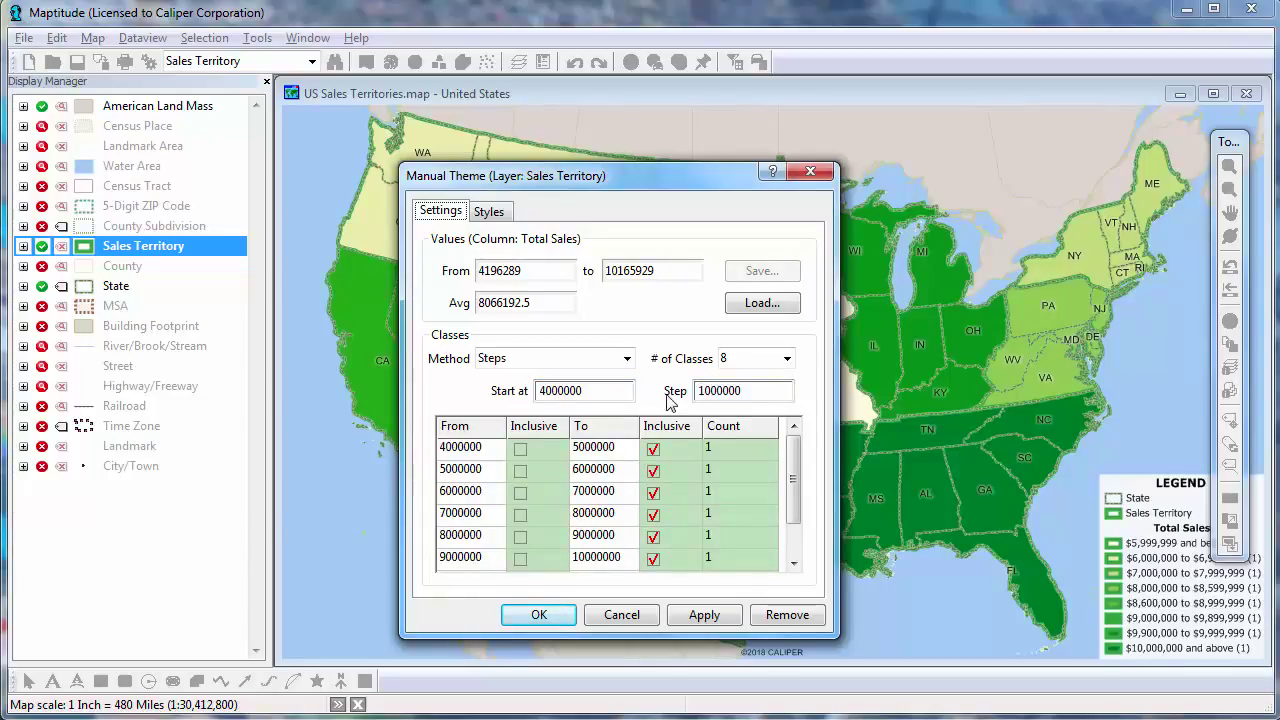
click(787, 358)
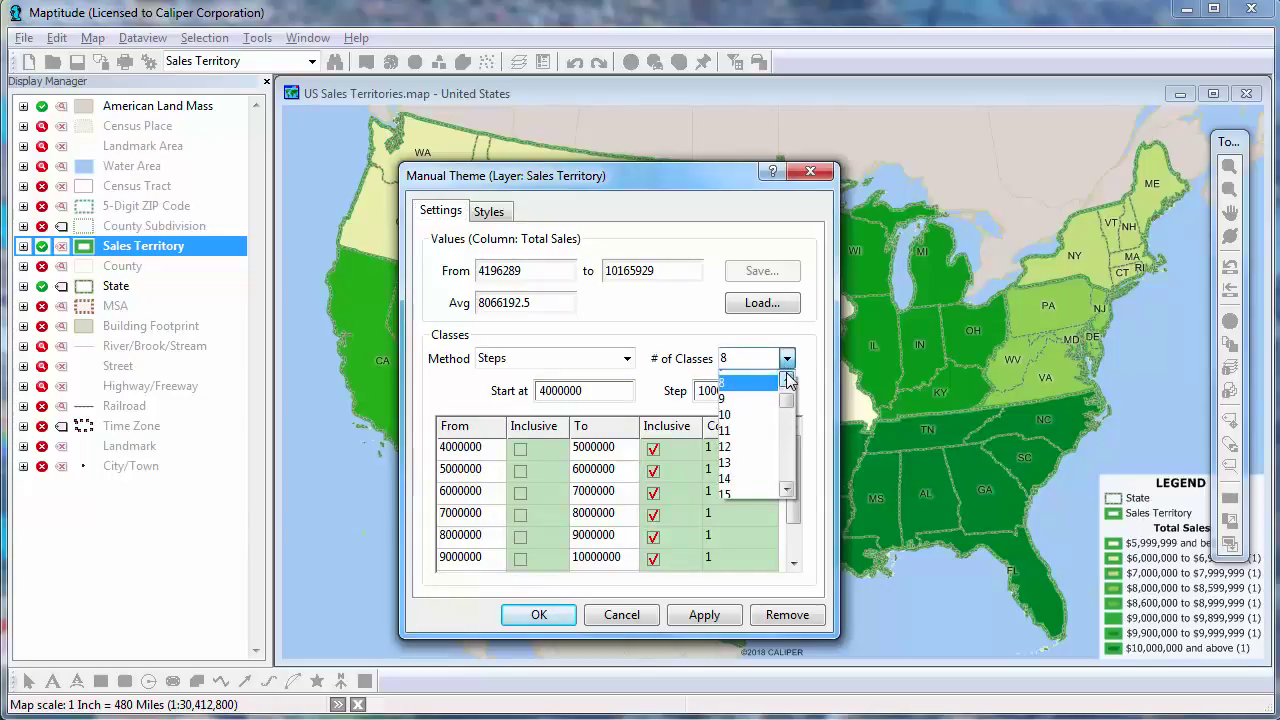
click(787, 379)
click(770, 384)
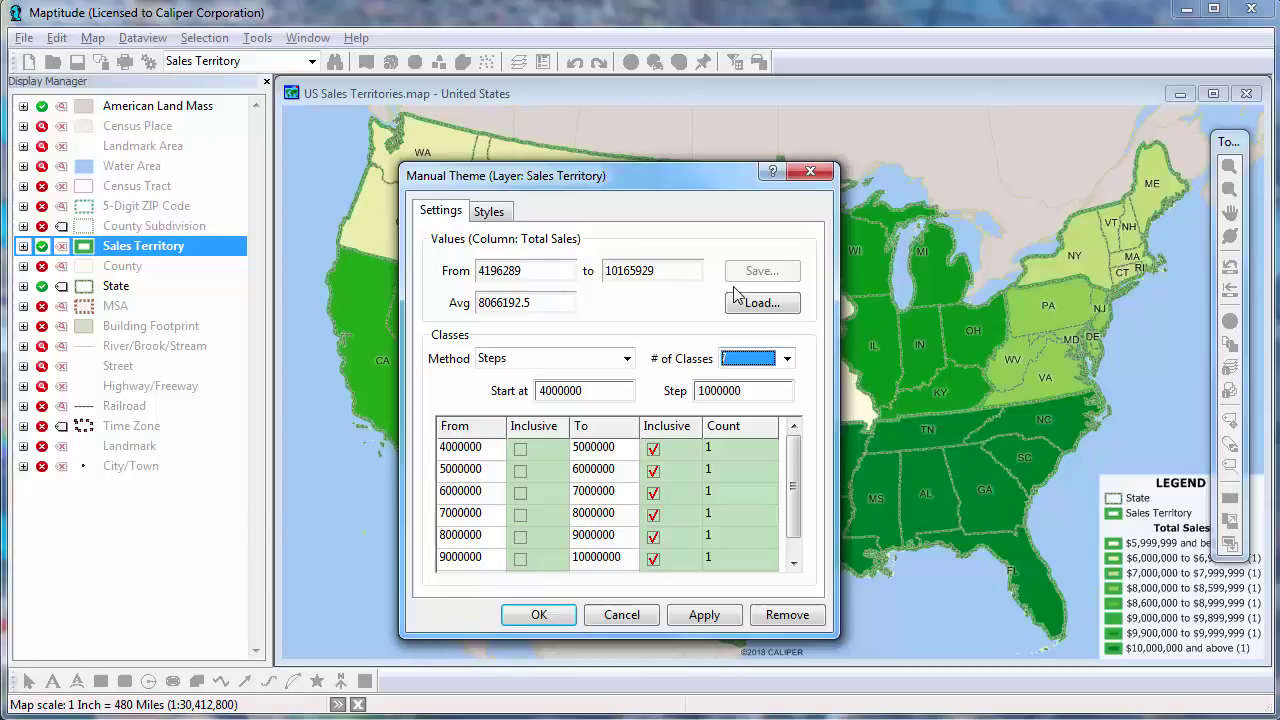
Browse the preset color sets on the Styles tab, stopping at a green set.
click(492, 211)
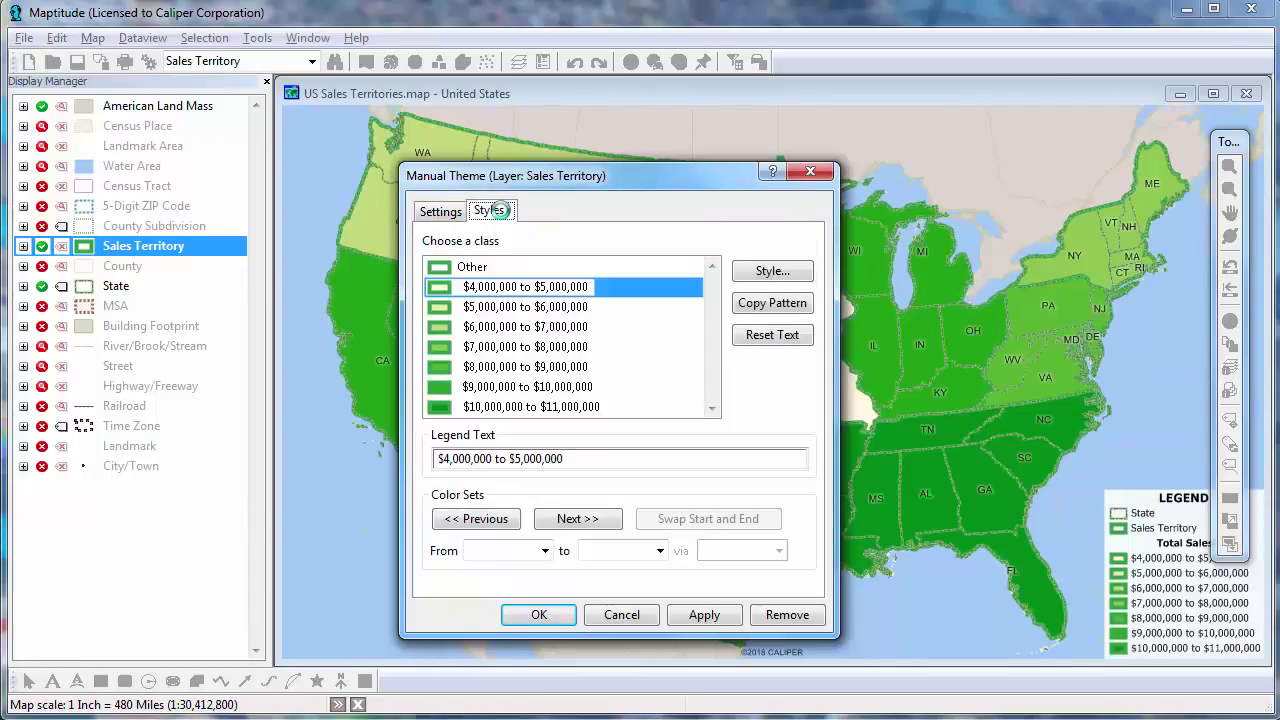
click(580, 520)
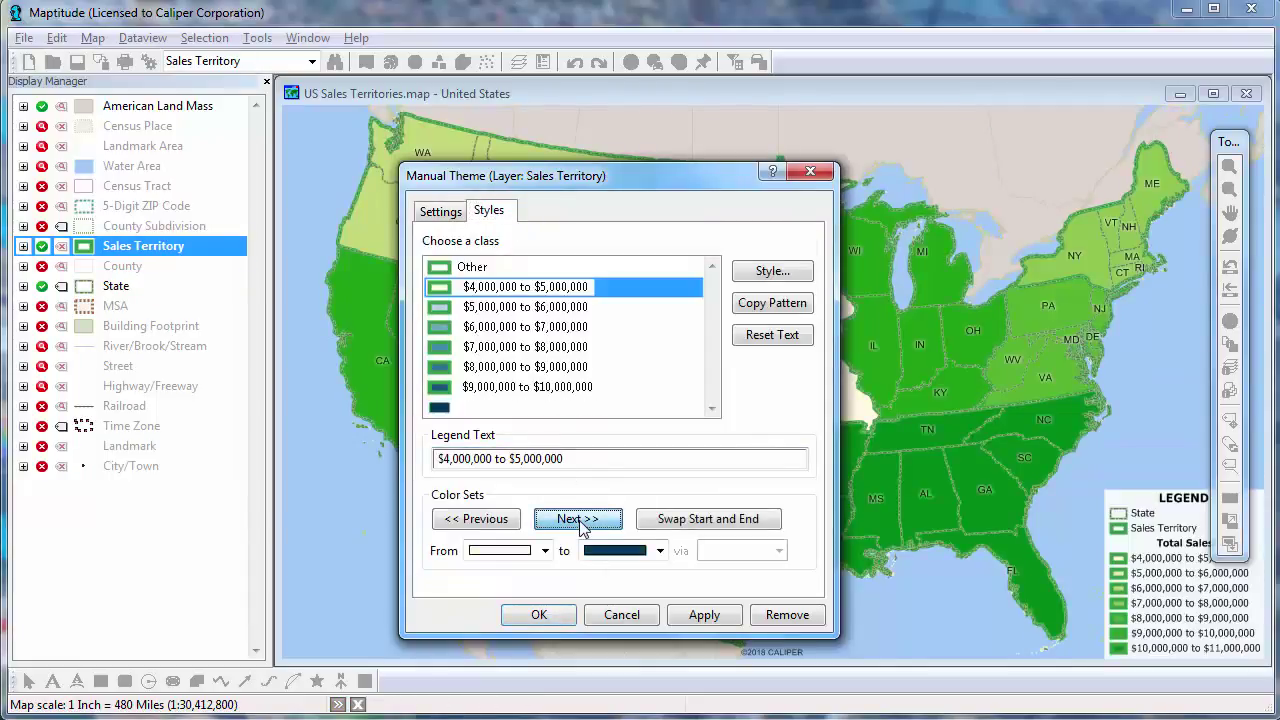
click(580, 520)
click(580, 520)
click(580, 520)
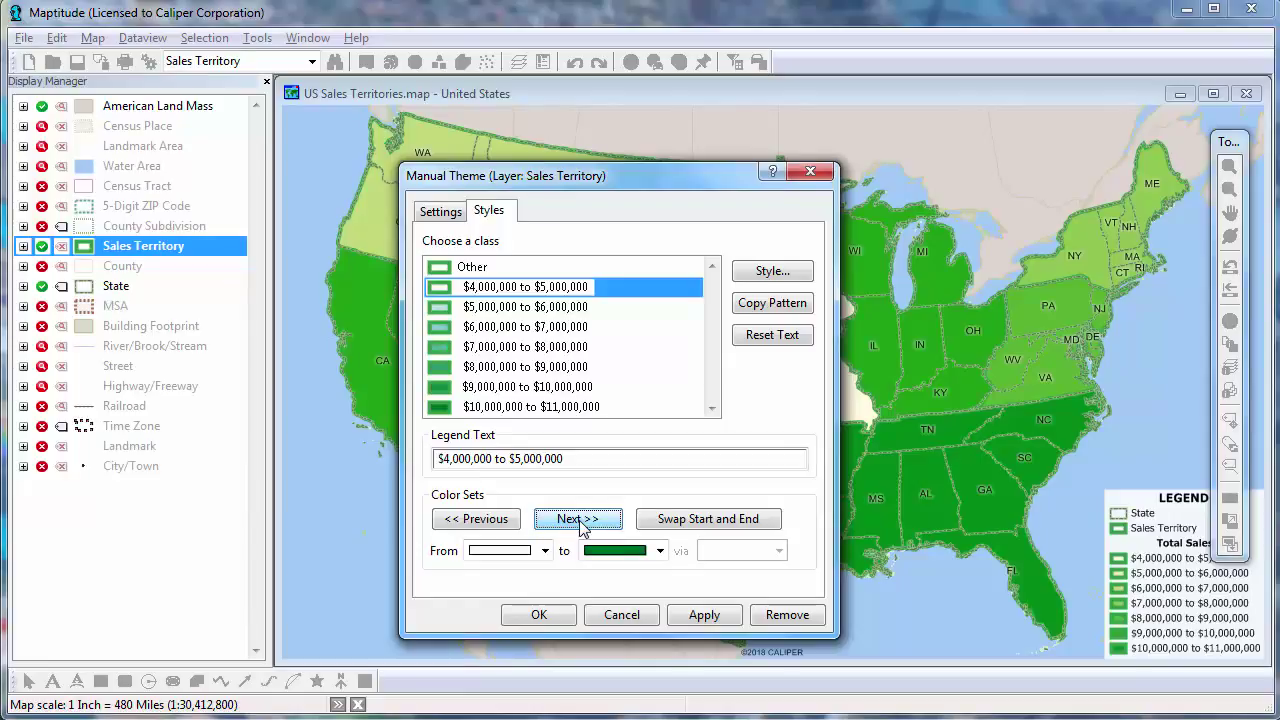
Set the color ramp from pale yellow to dark red and apply the theme.
click(545, 550)
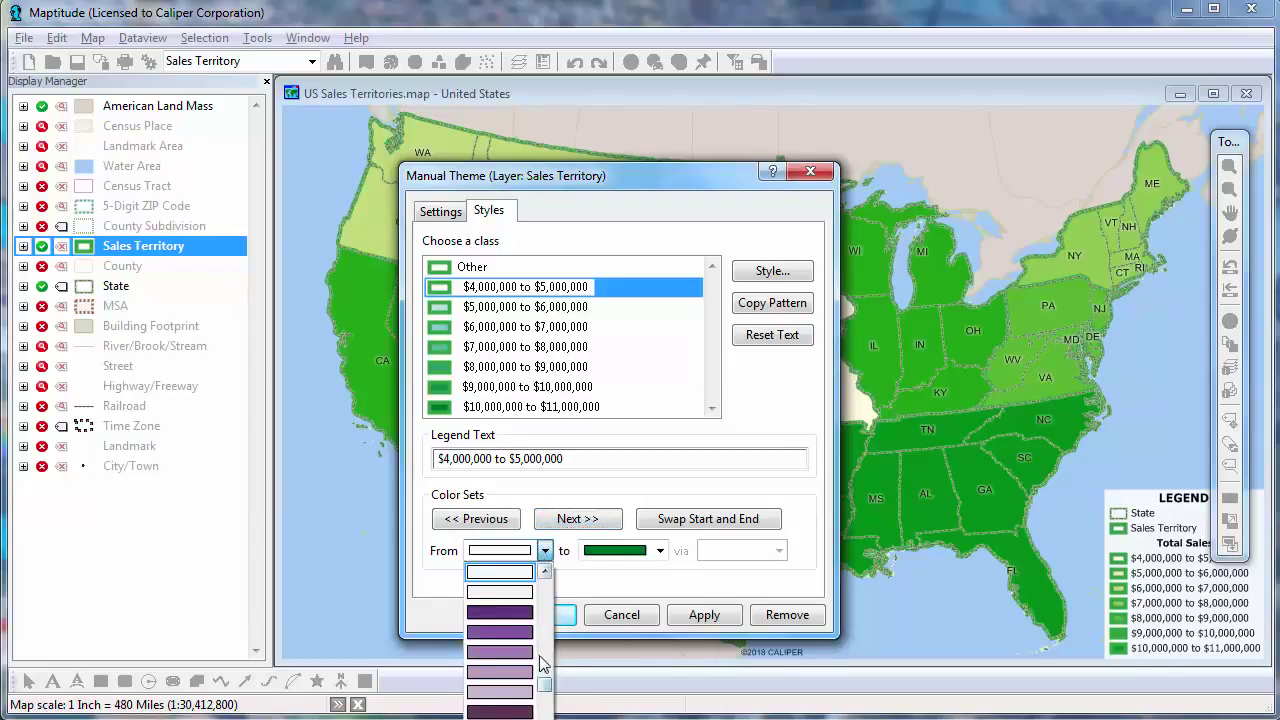
scroll(547, 586, up, 5)
click(500, 592)
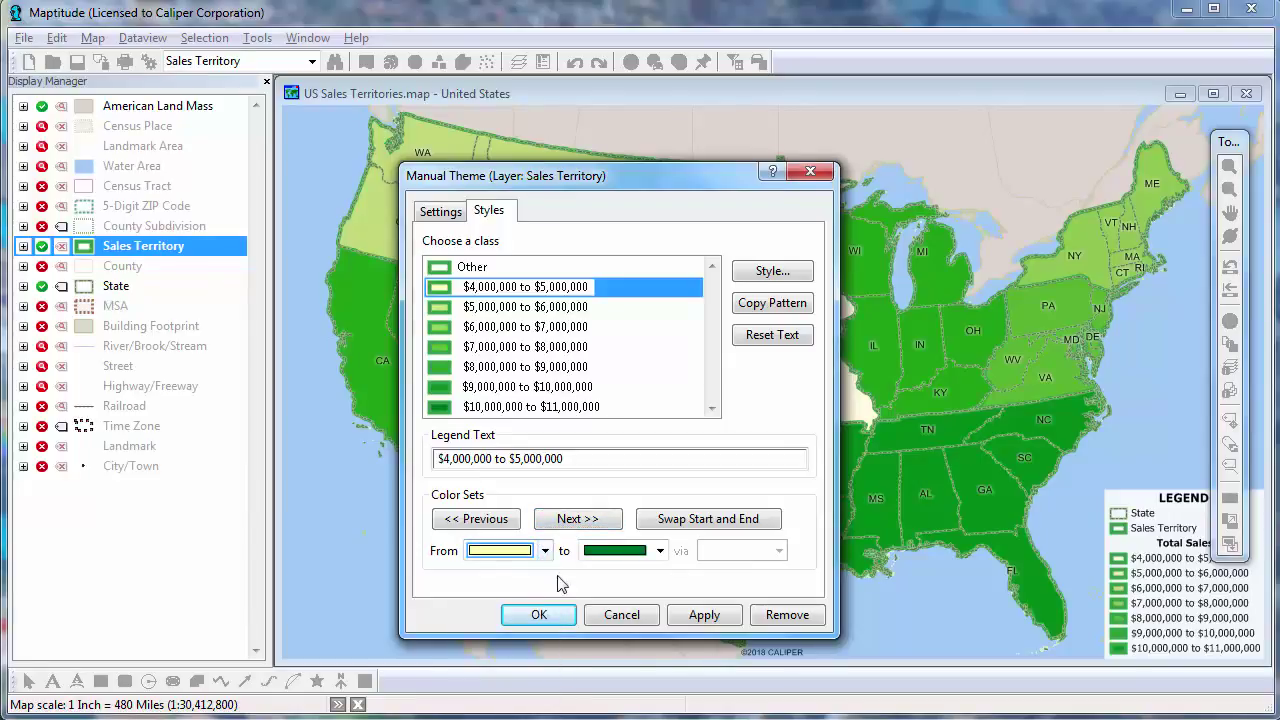
click(660, 550)
scroll(658, 605, up, 5)
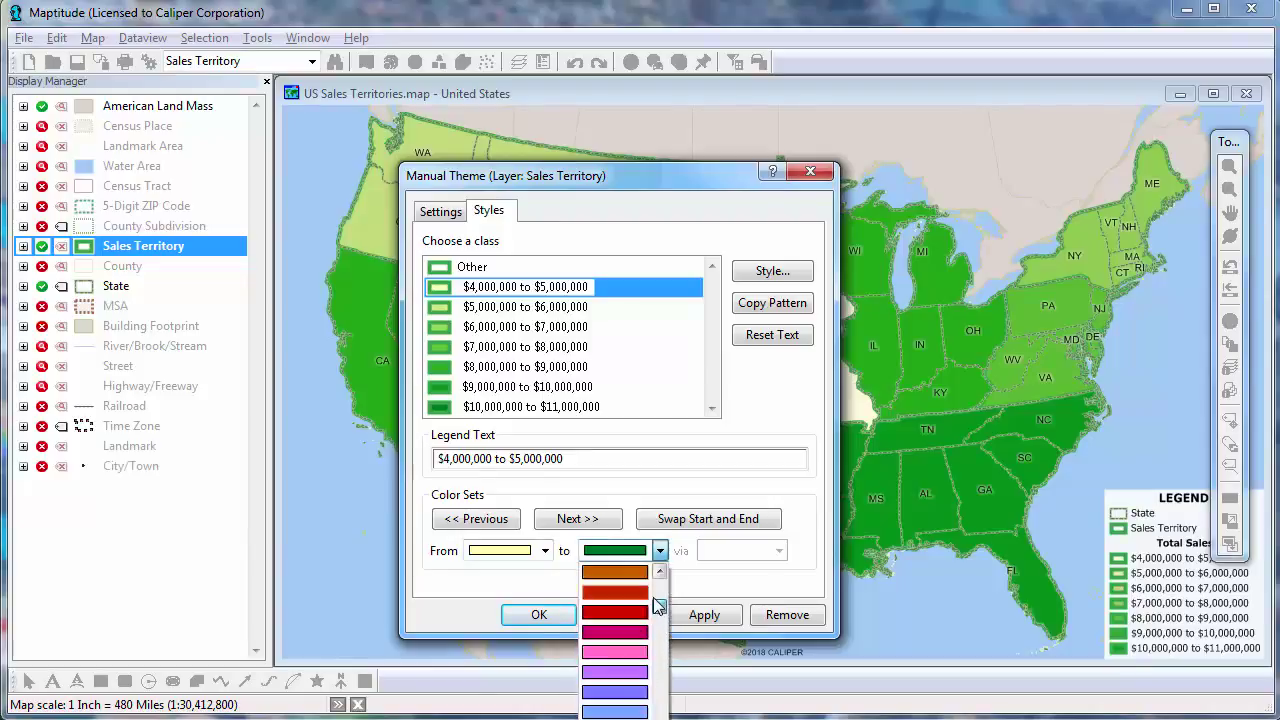
scroll(658, 605, up, 2)
click(637, 628)
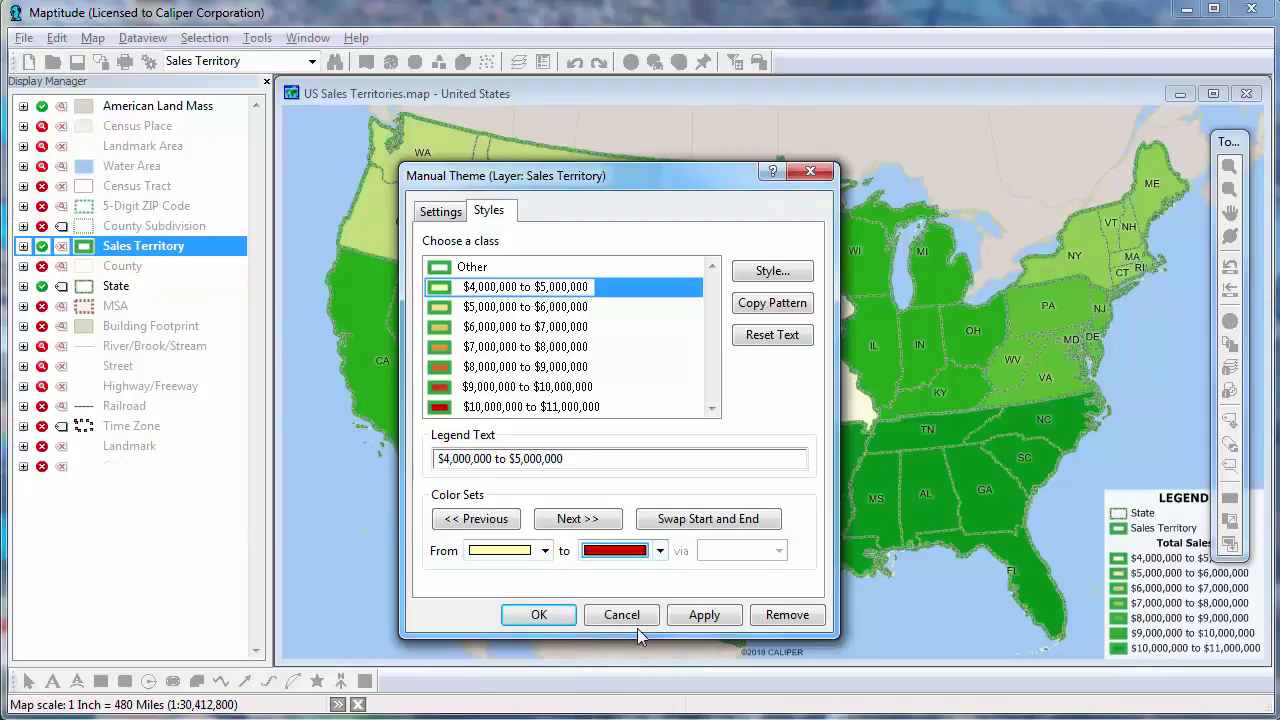
click(558, 617)
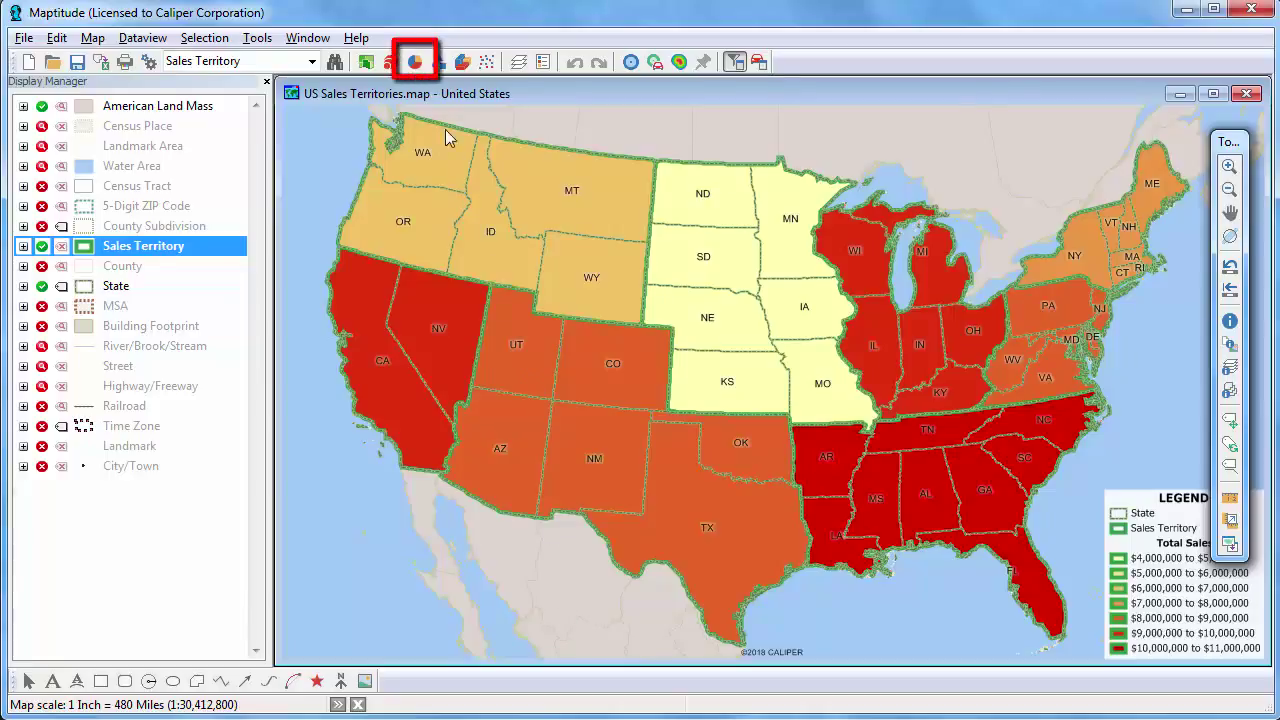
Add a bar chart theme of [Q1 Sales] through [Q4 Sales] to the territories.
click(421, 69)
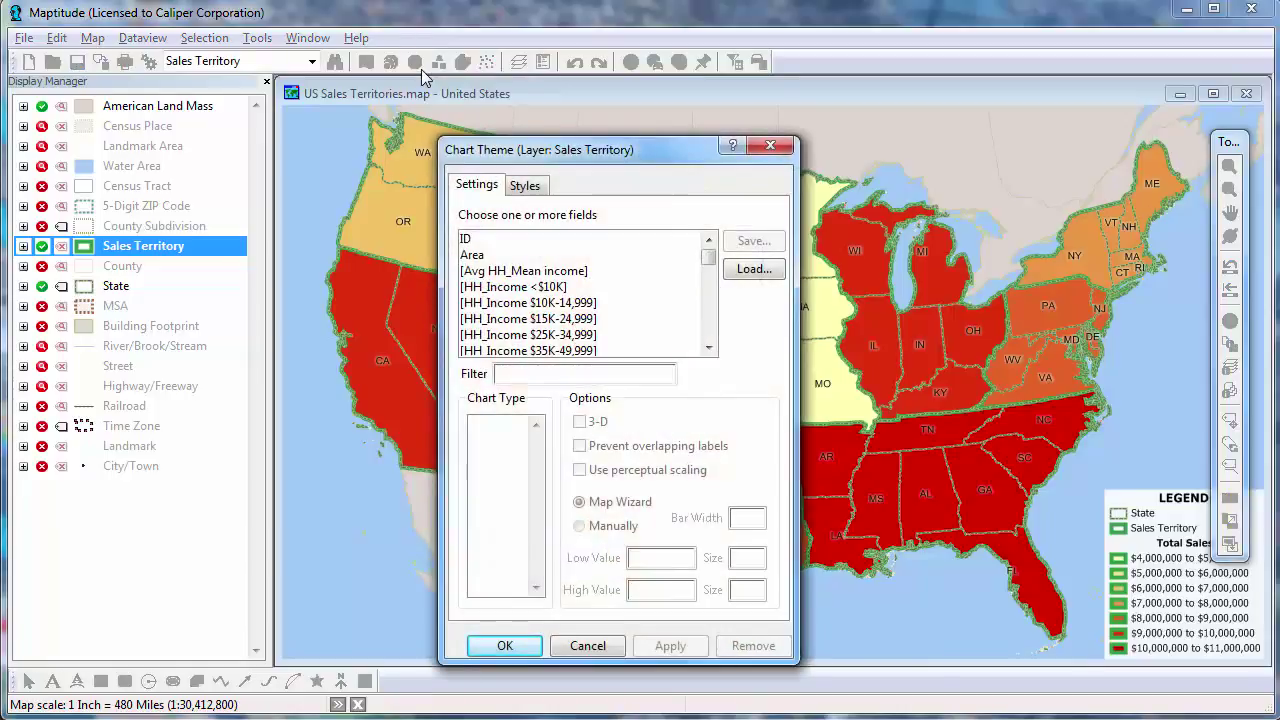
drag(708, 262, 709, 300)
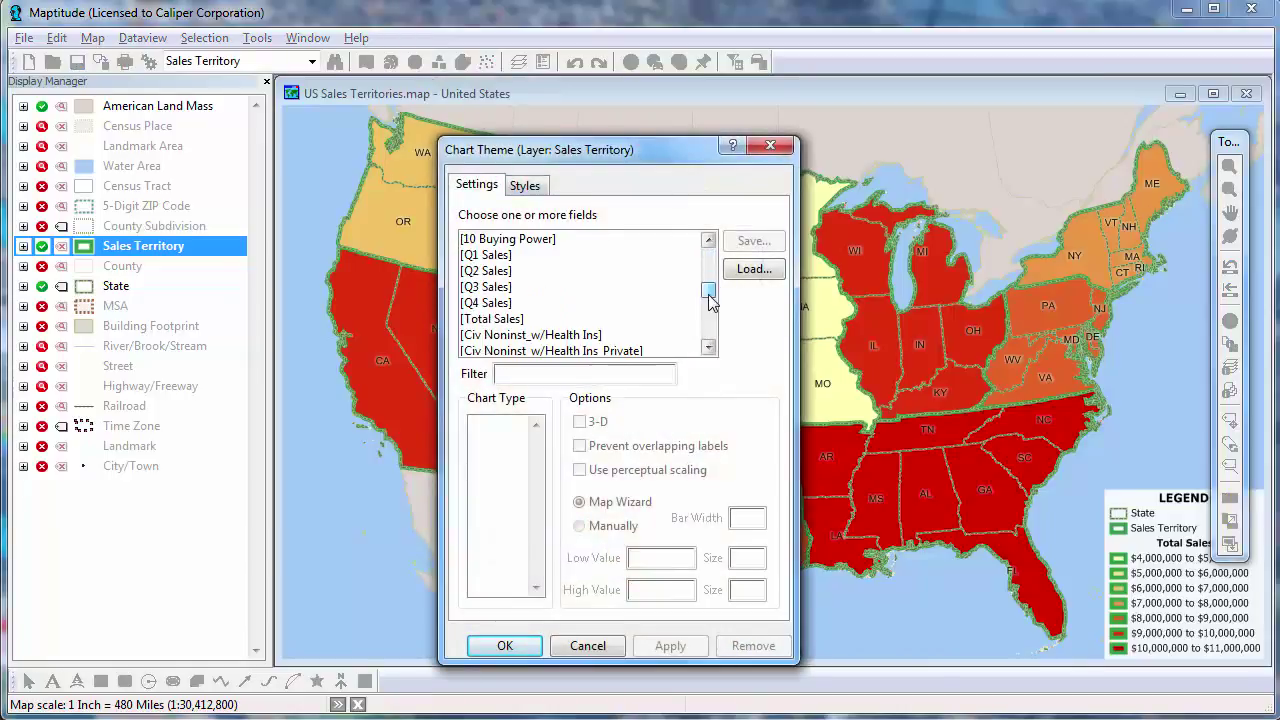
drag(513, 256, 513, 305)
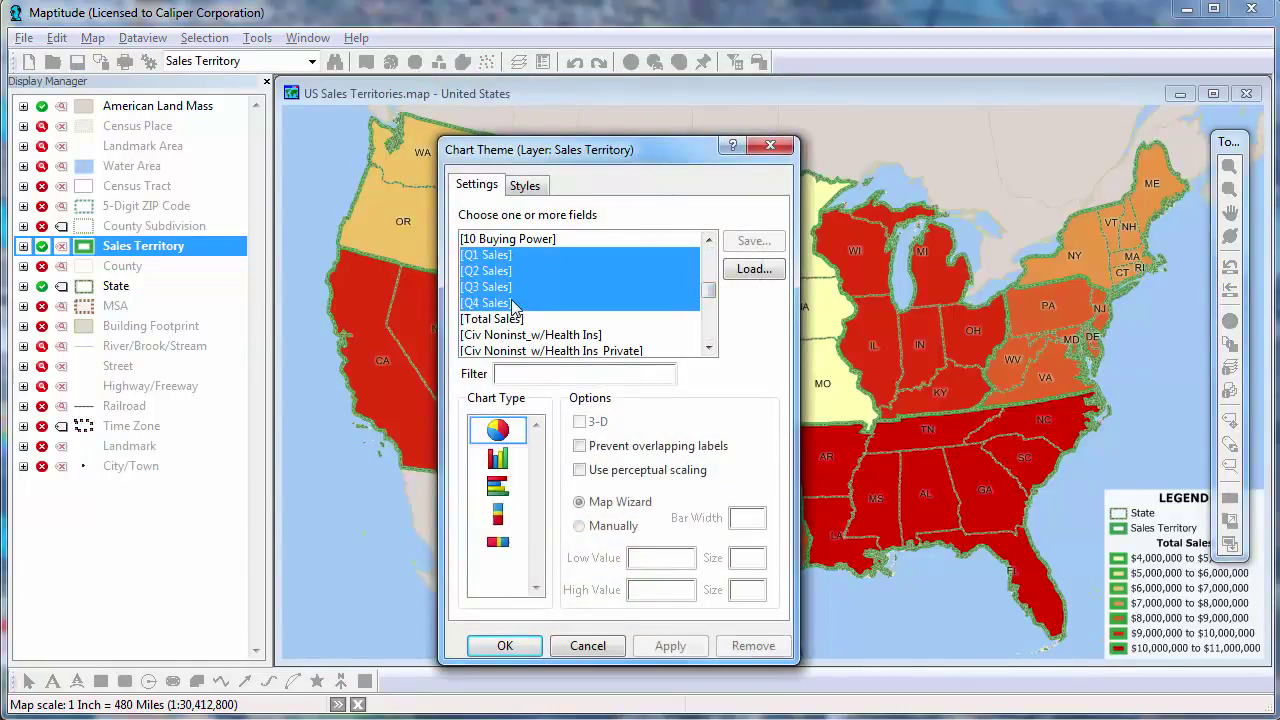
click(504, 470)
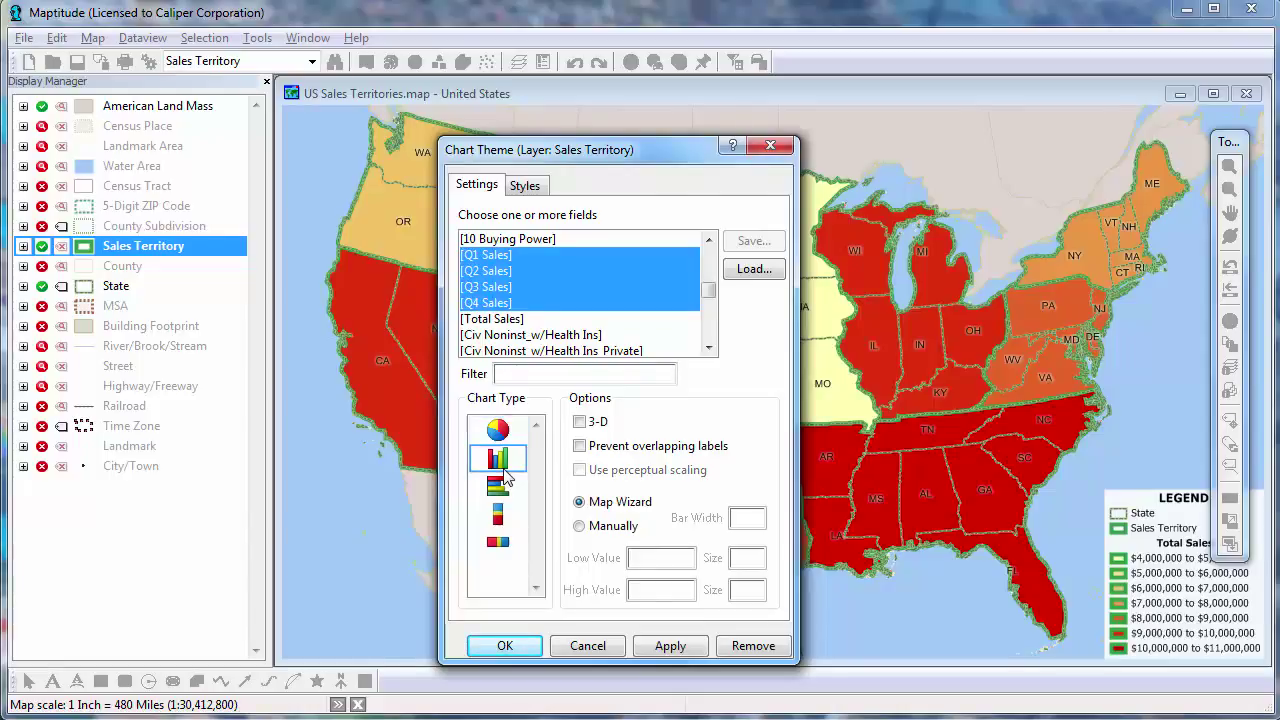
click(505, 646)
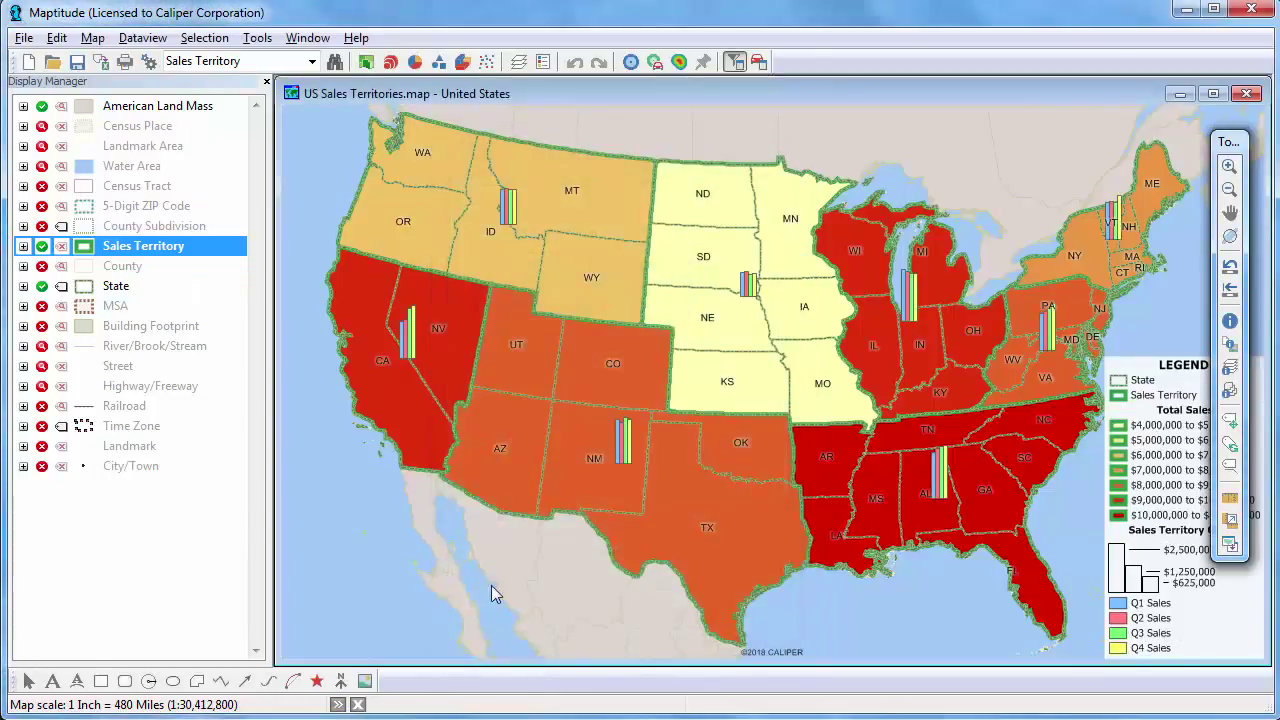
Change the chart theme's bar width to 7.
click(422, 63)
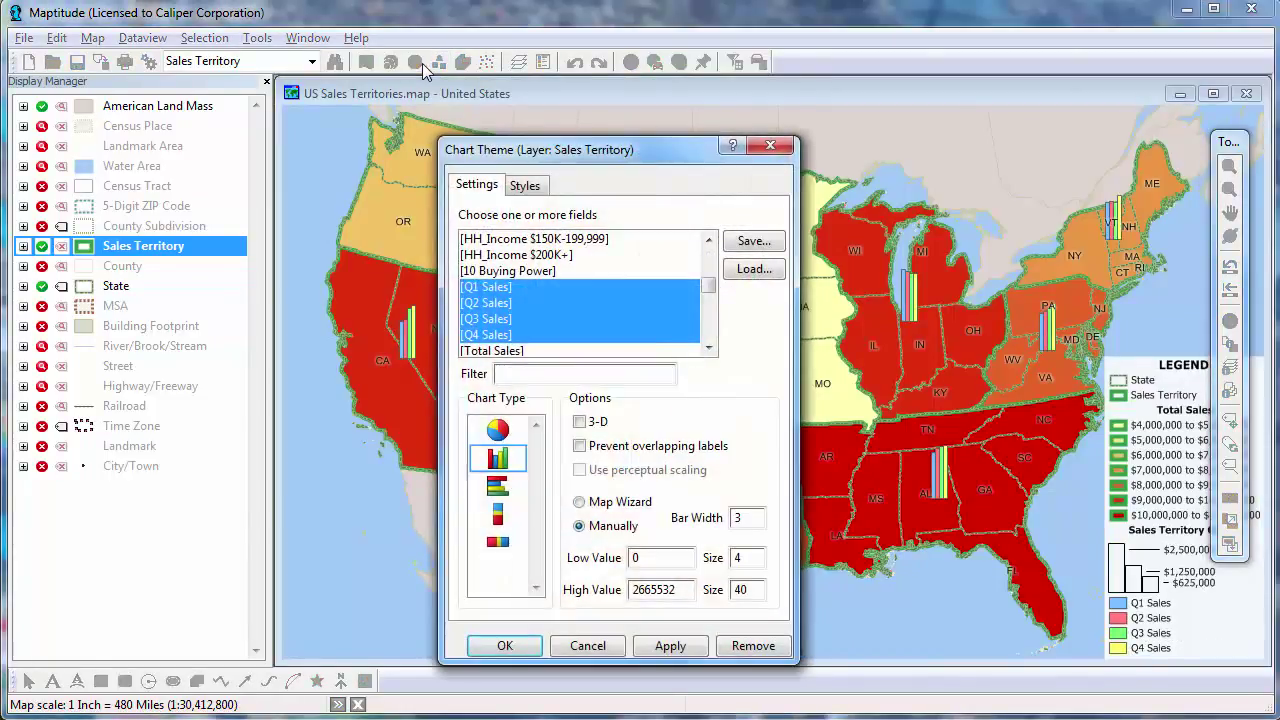
double_click(741, 521)
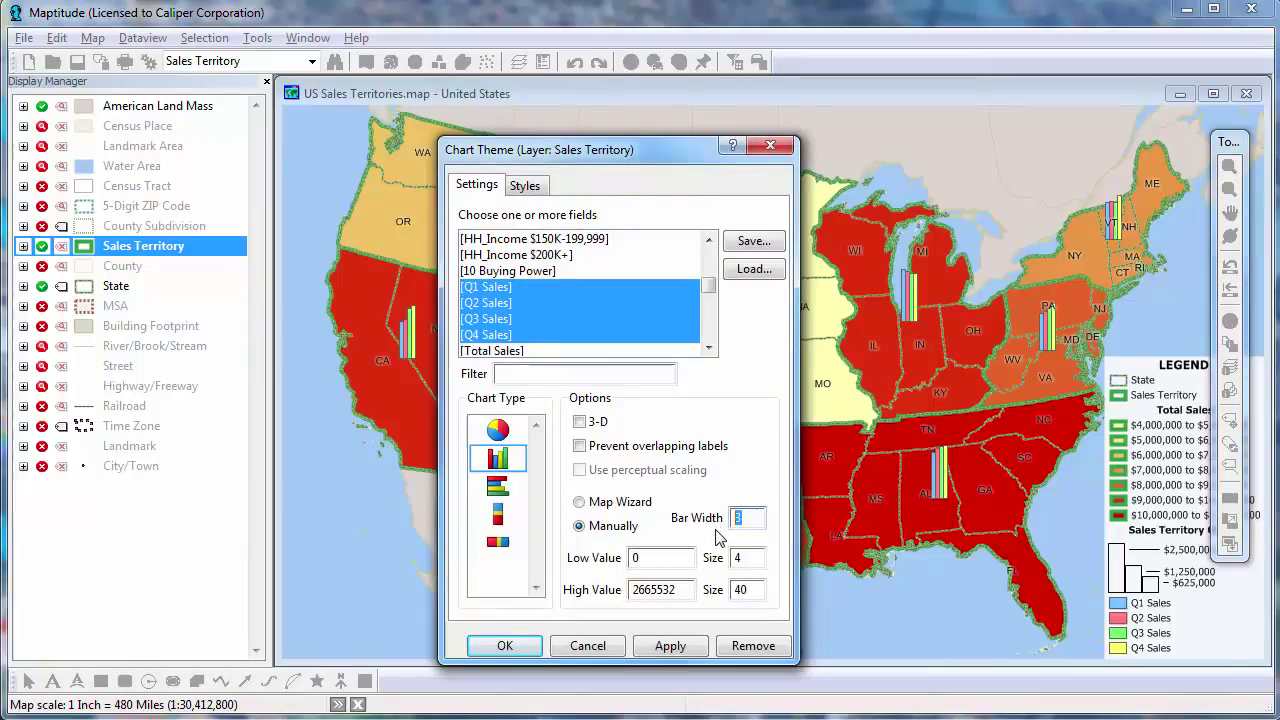
text(7)
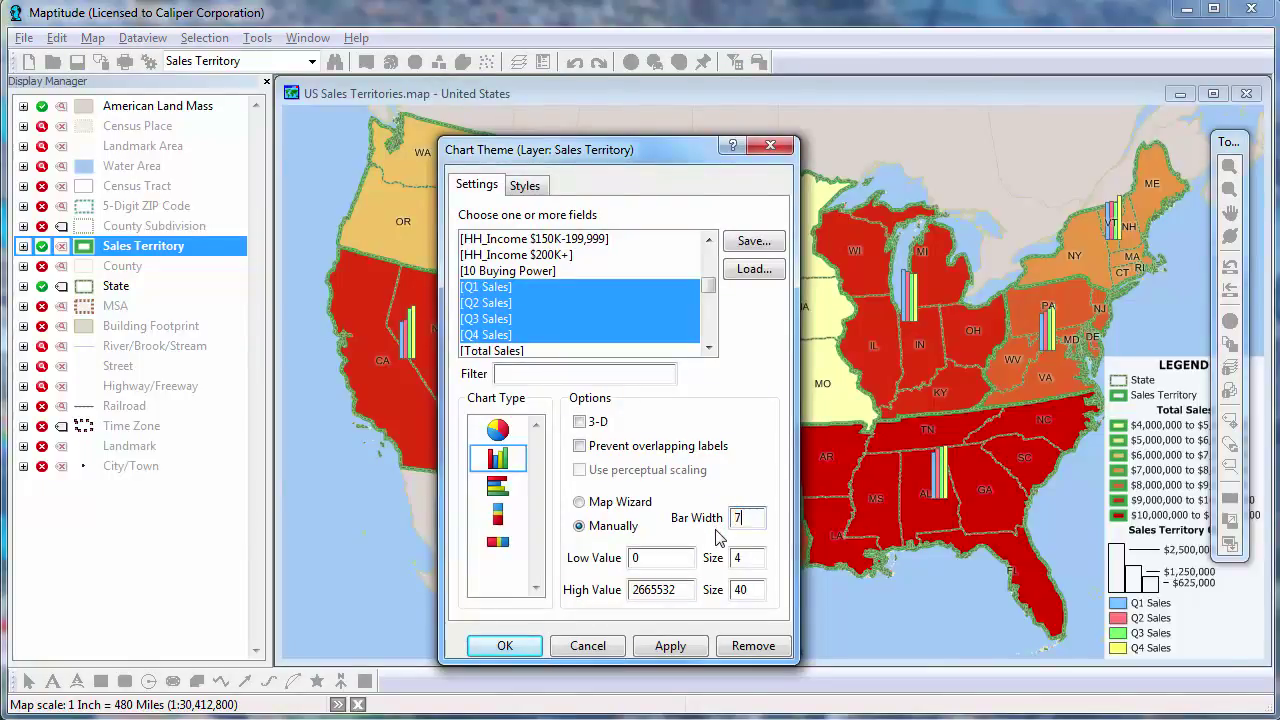
click(533, 652)
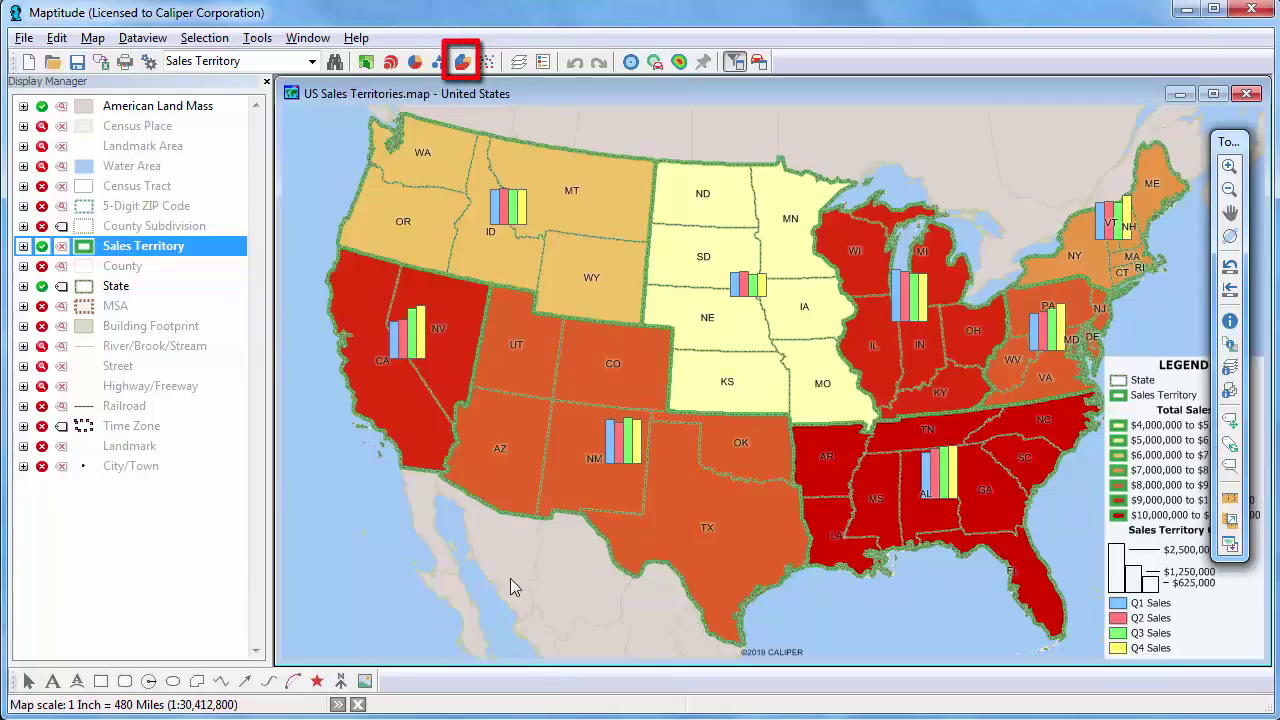
Build a 3D prism map with heights from [Total Sales], reviewing the Options and Styles tabs.
click(462, 63)
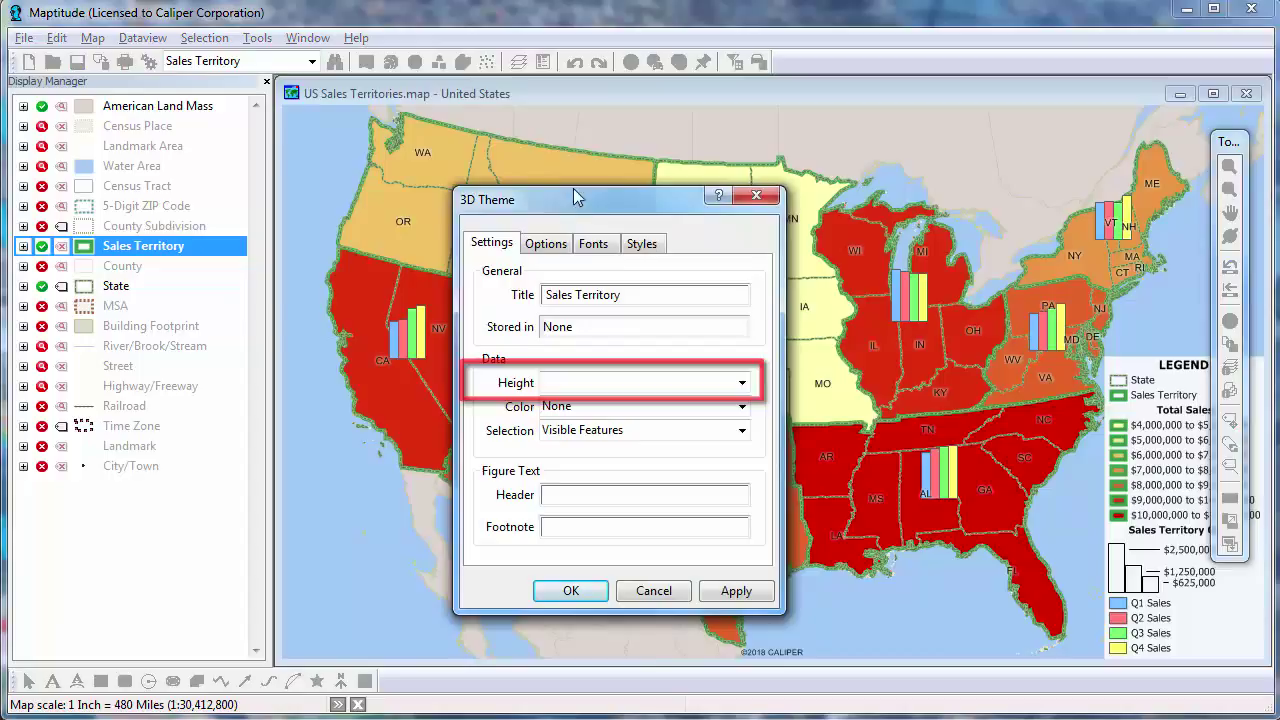
click(637, 385)
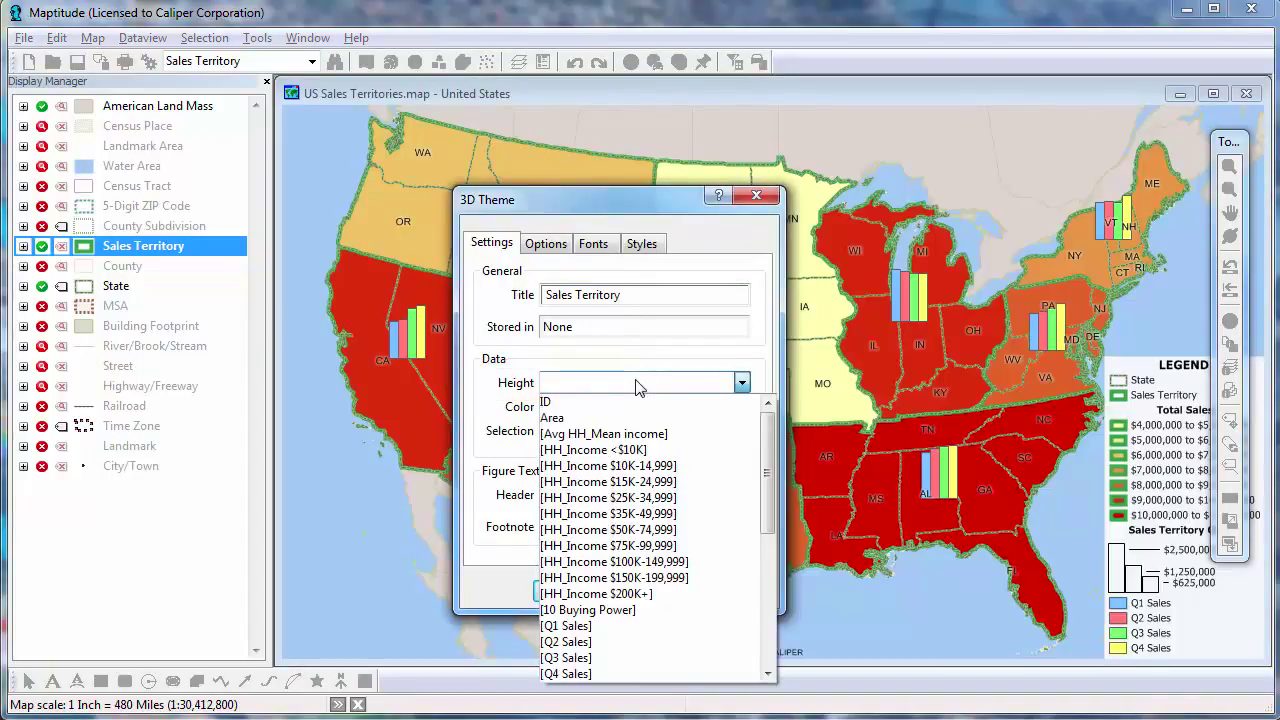
scroll(637, 430, down, 2)
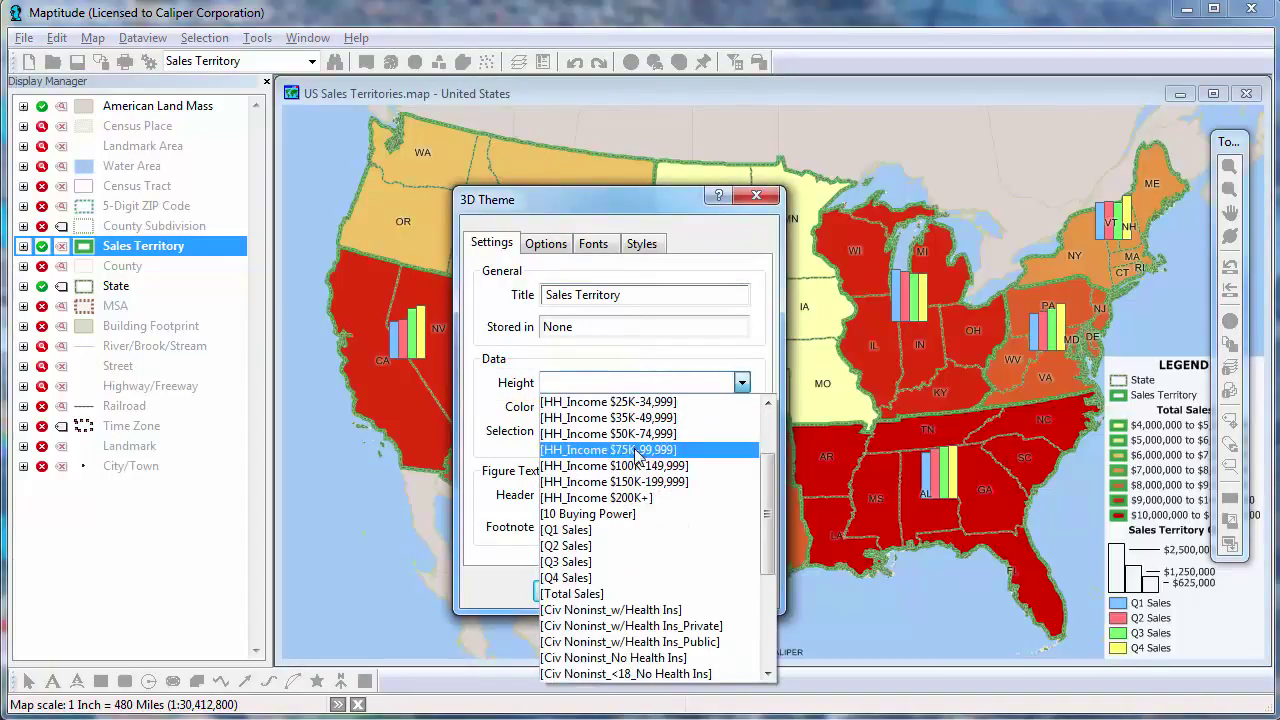
click(631, 594)
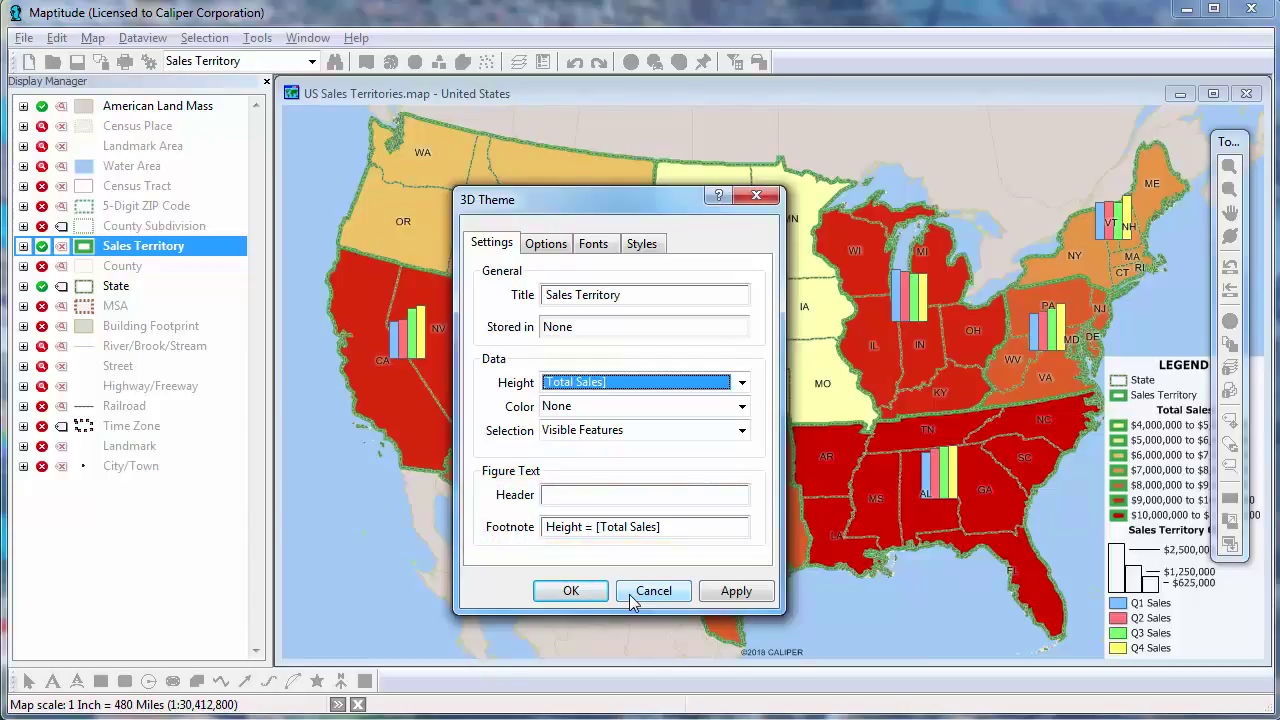
click(553, 243)
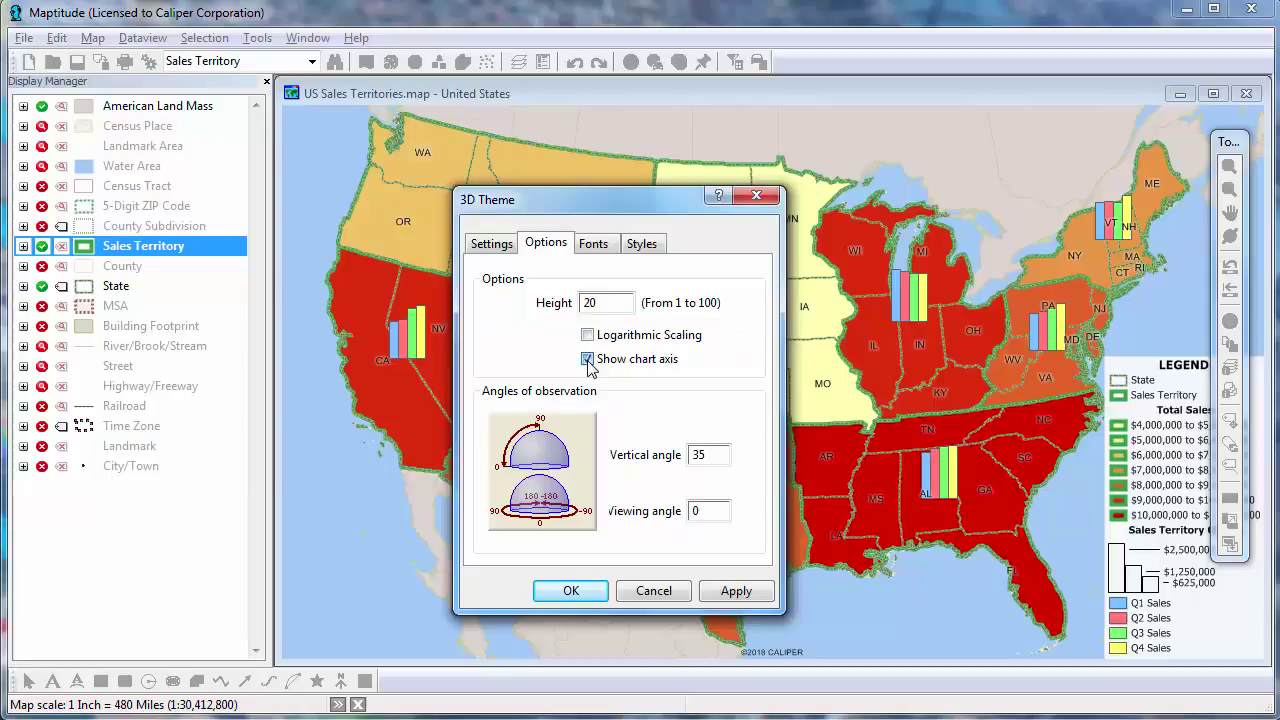
click(642, 246)
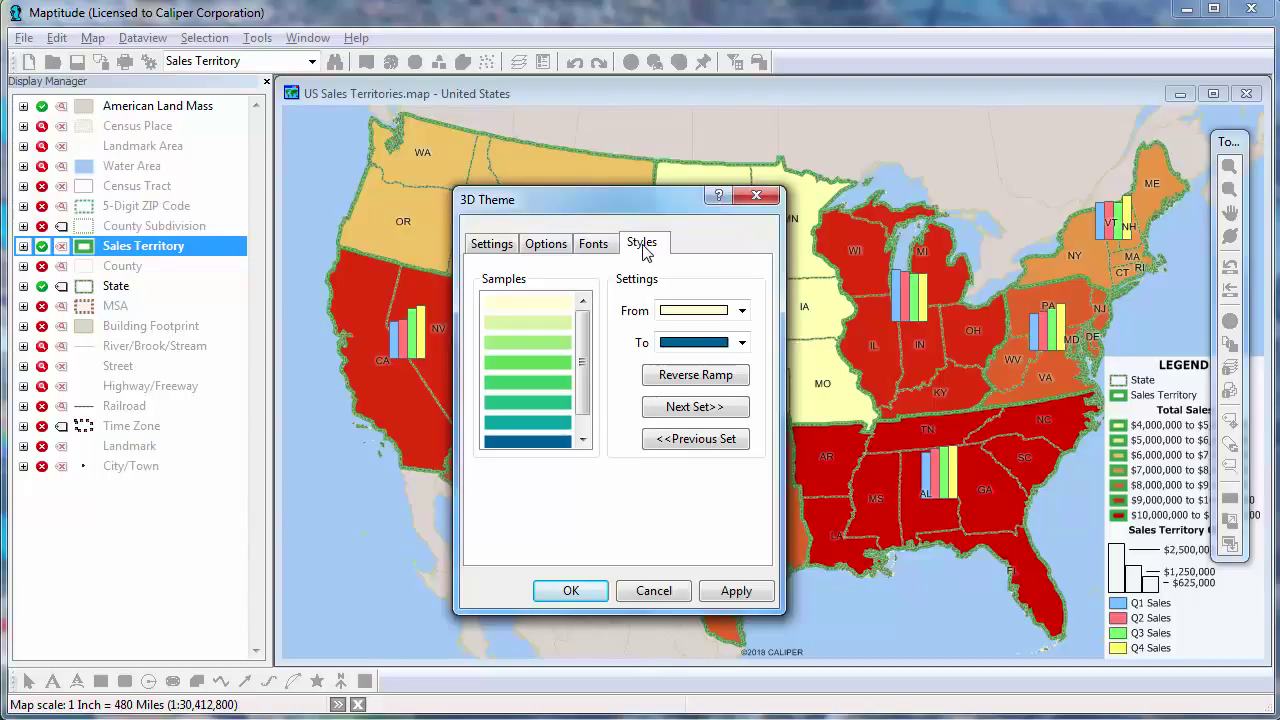
click(575, 586)
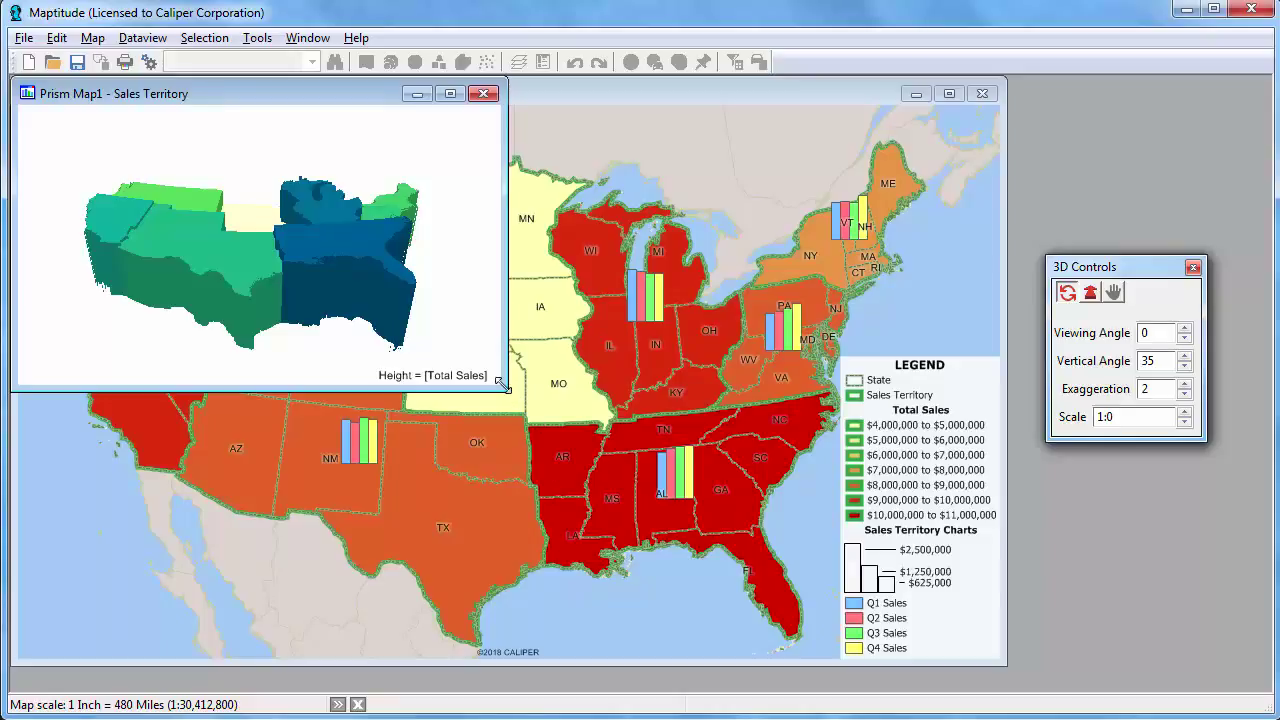
Enlarge the prism map window, lower the vertical angle and set exaggeration to 1.
drag(502, 383, 958, 625)
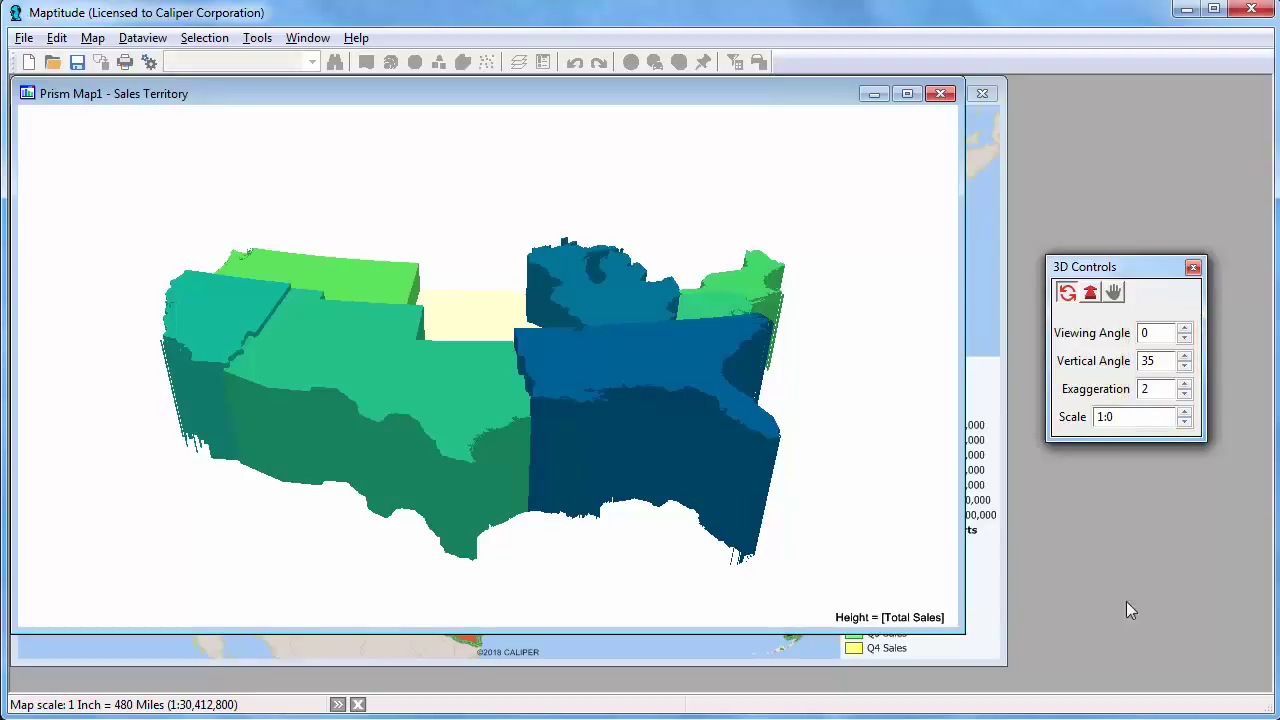
click(1184, 366)
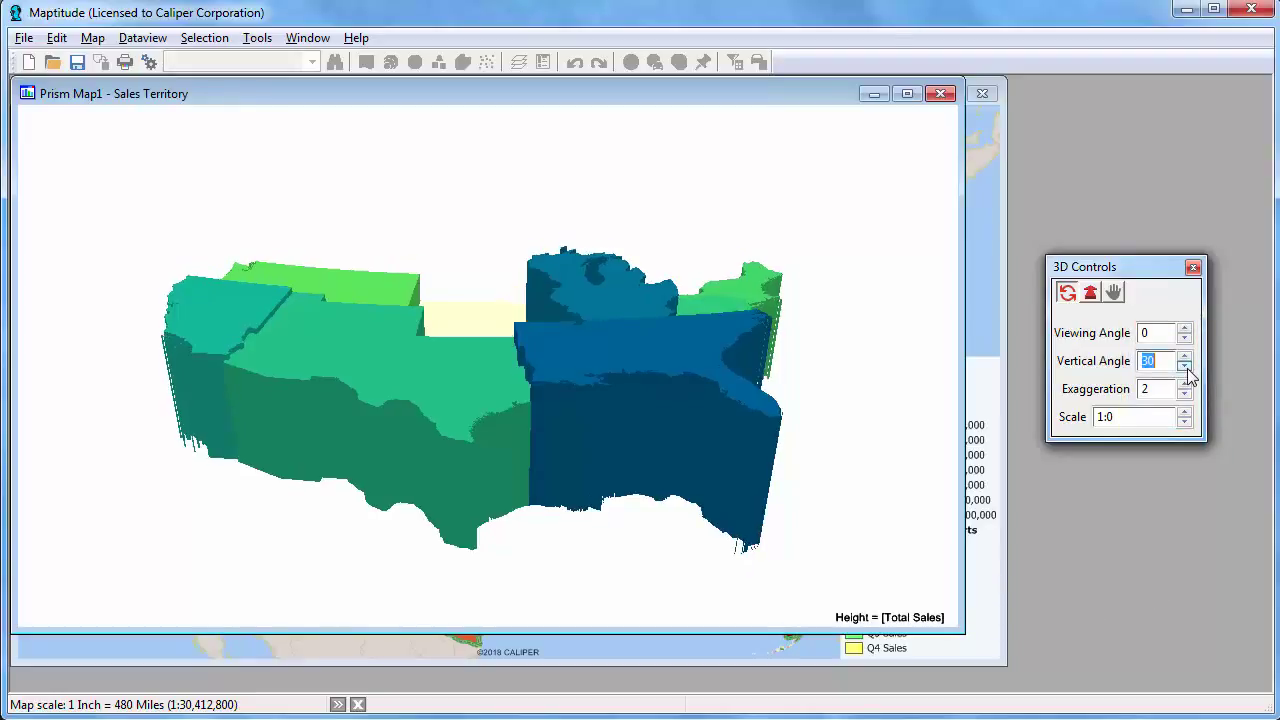
click(1184, 366)
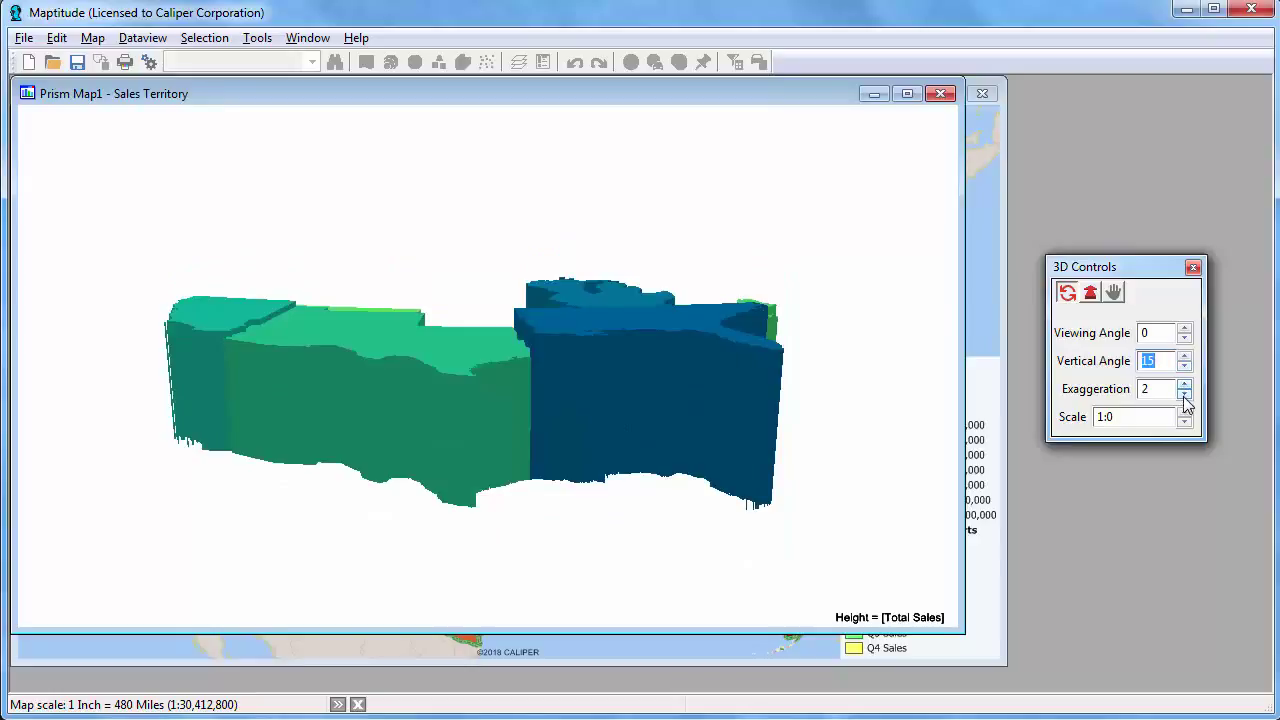
click(1184, 394)
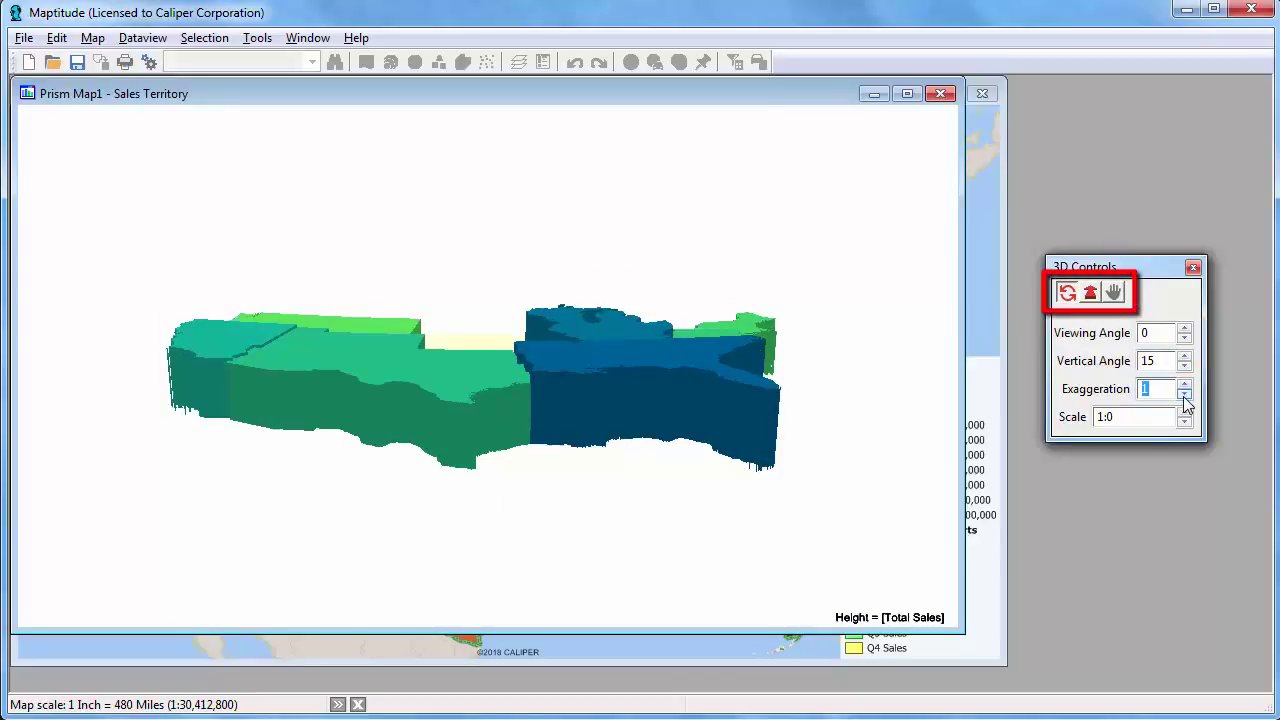
Rotate and tilt the prism map, then go back to the sales territories map.
click(1068, 296)
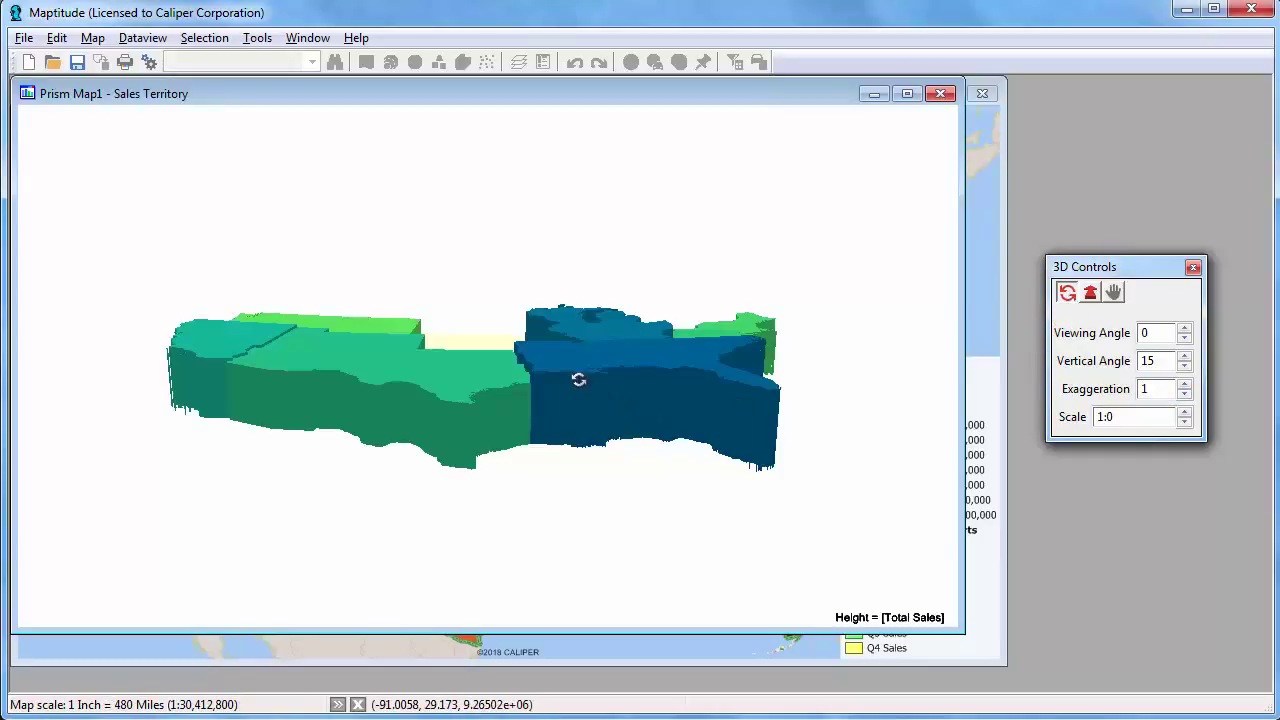
drag(577, 374, 903, 330)
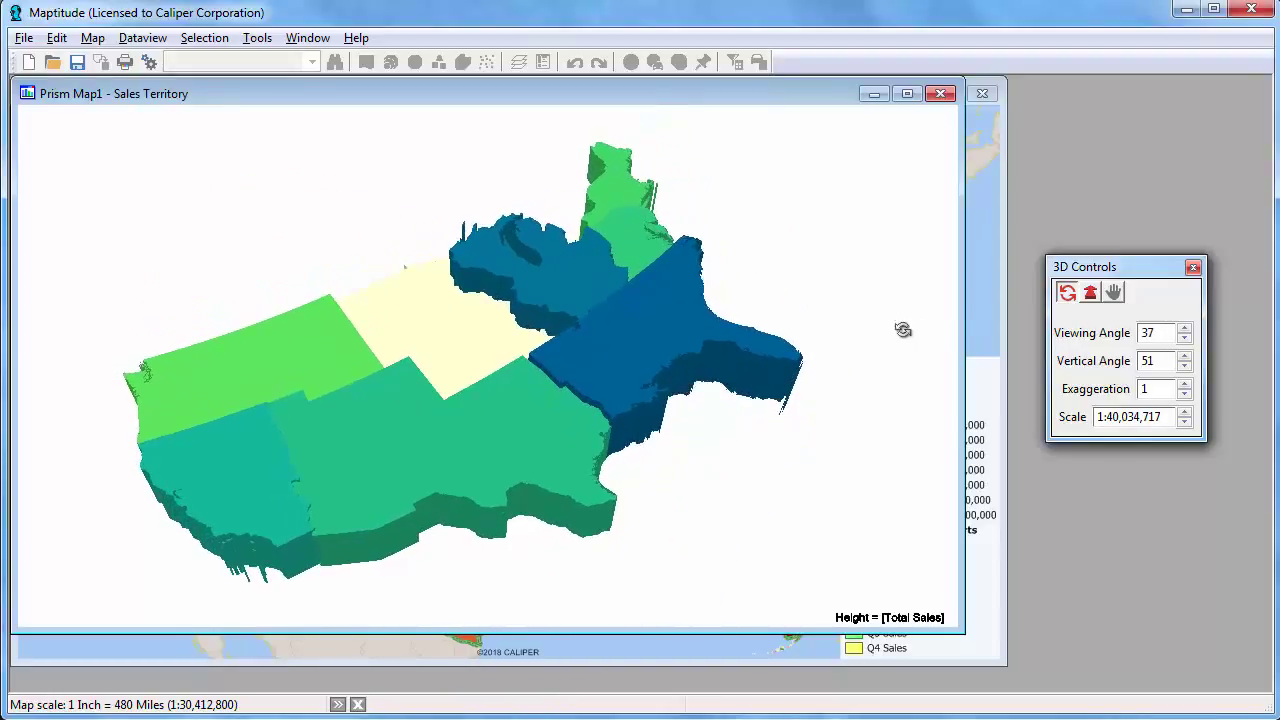
click(1090, 292)
mouse_move(538, 337)
mouse_down()
mouse_move(534, 209)
mouse_move(537, 341)
mouse_up()
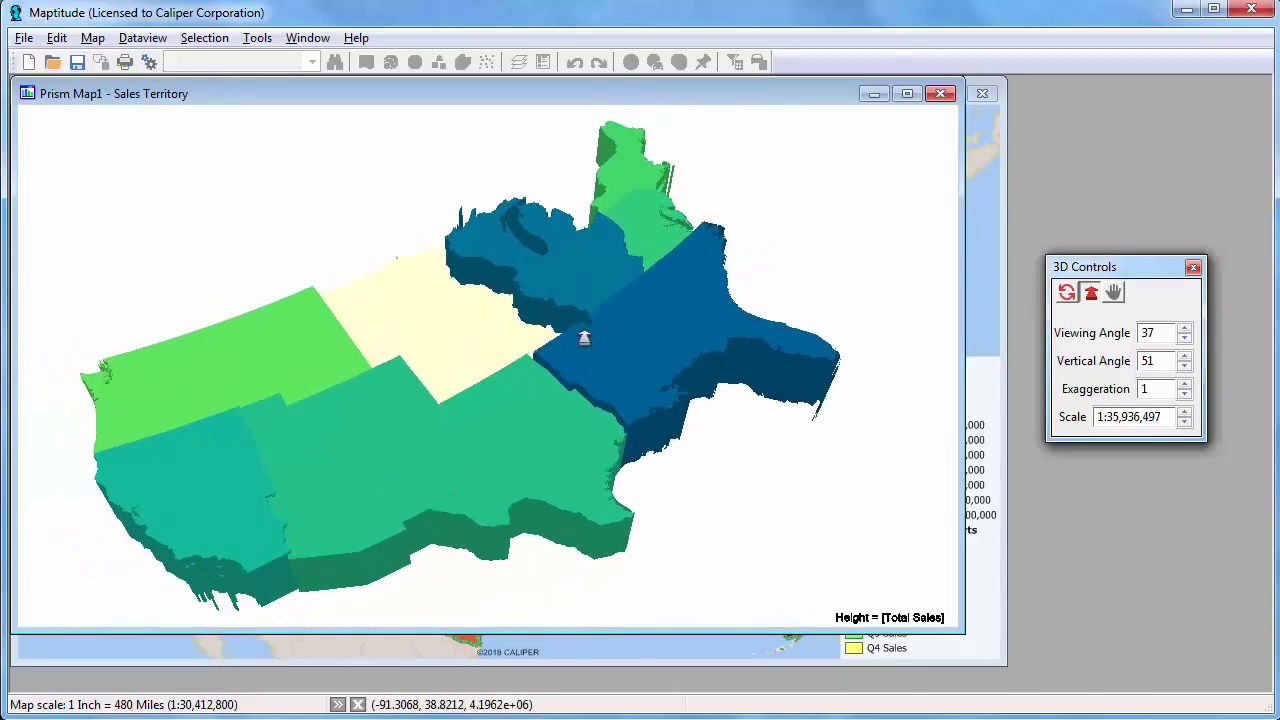
click(972, 326)
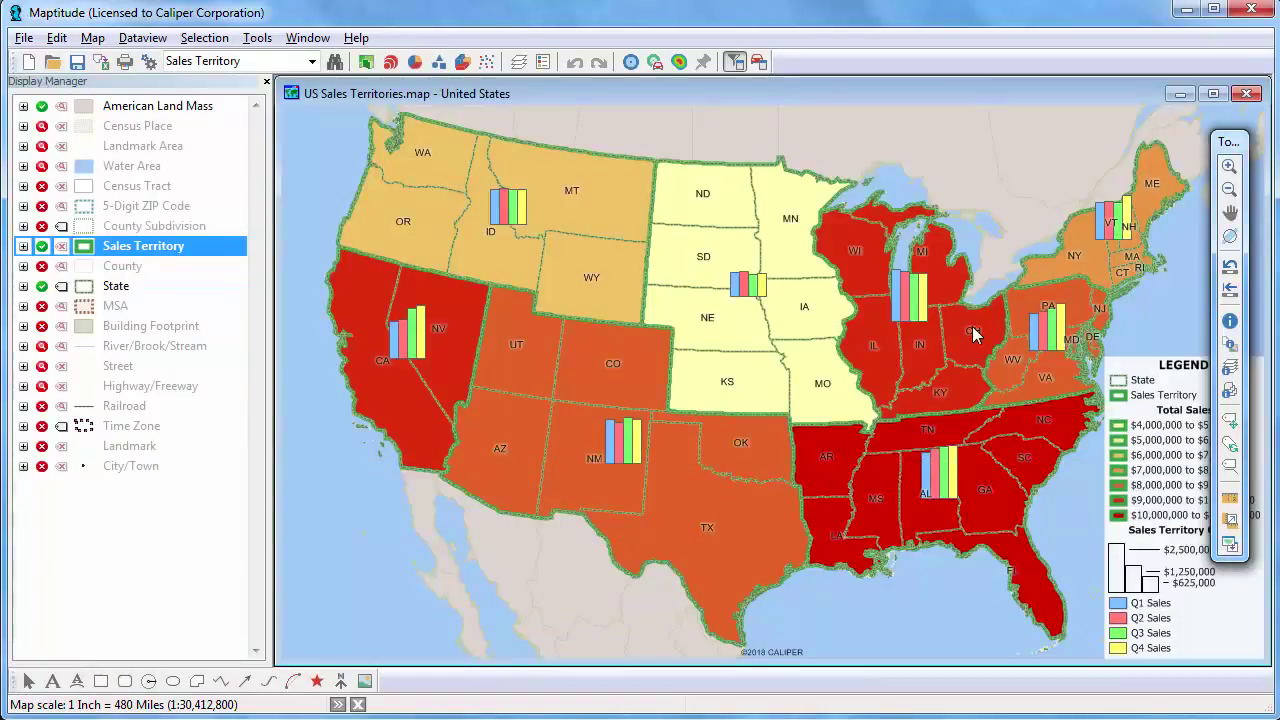
Hide Sales Territory, show County, and make County the working layer.
click(42, 246)
click(42, 266)
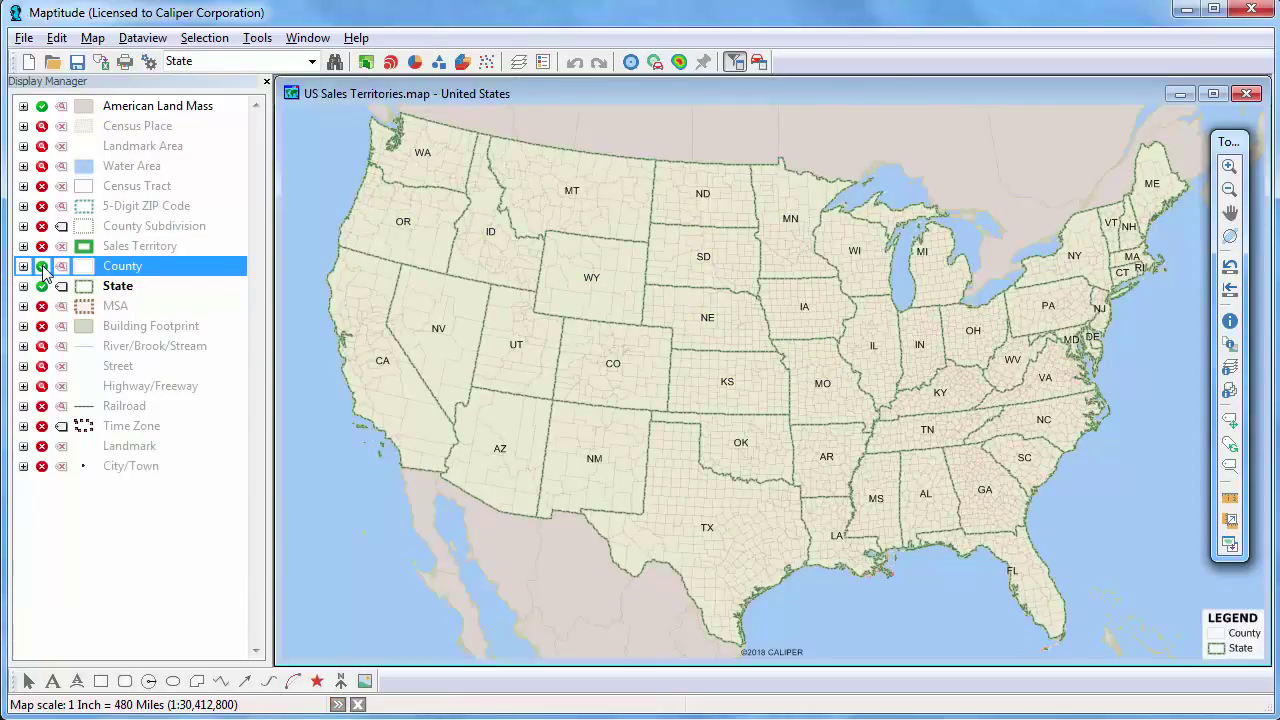
right_click(116, 267)
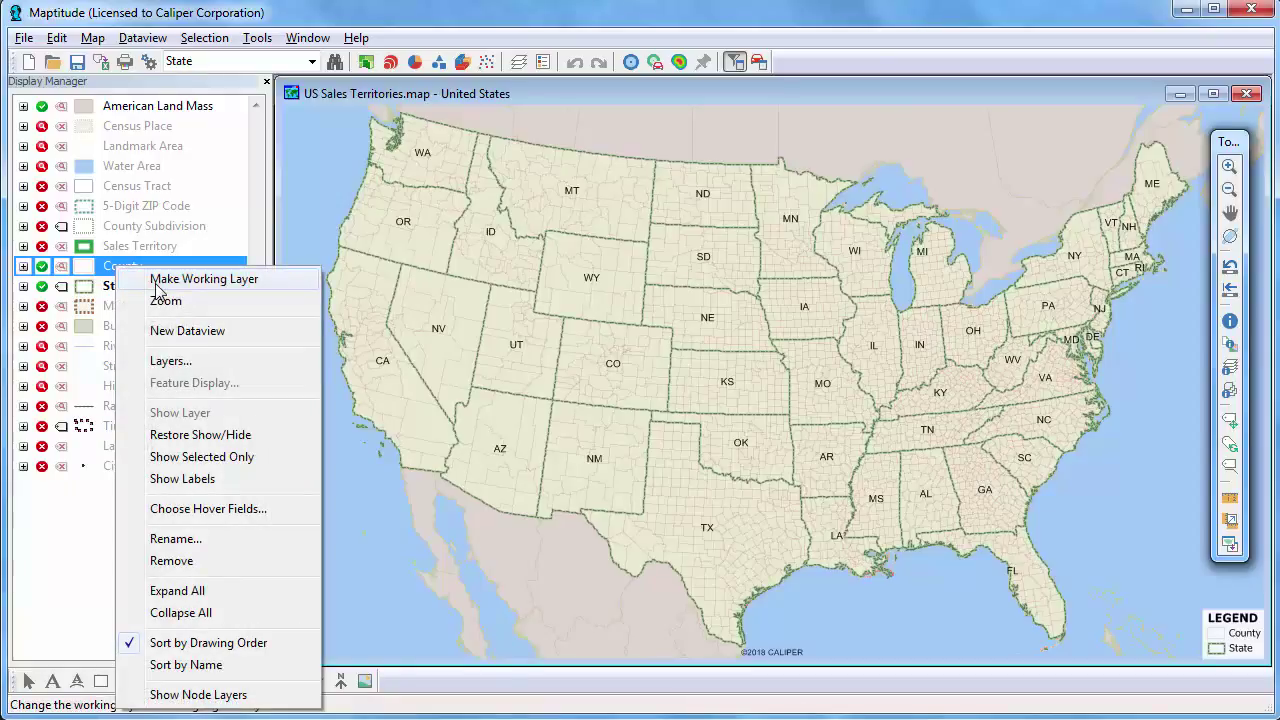
click(156, 282)
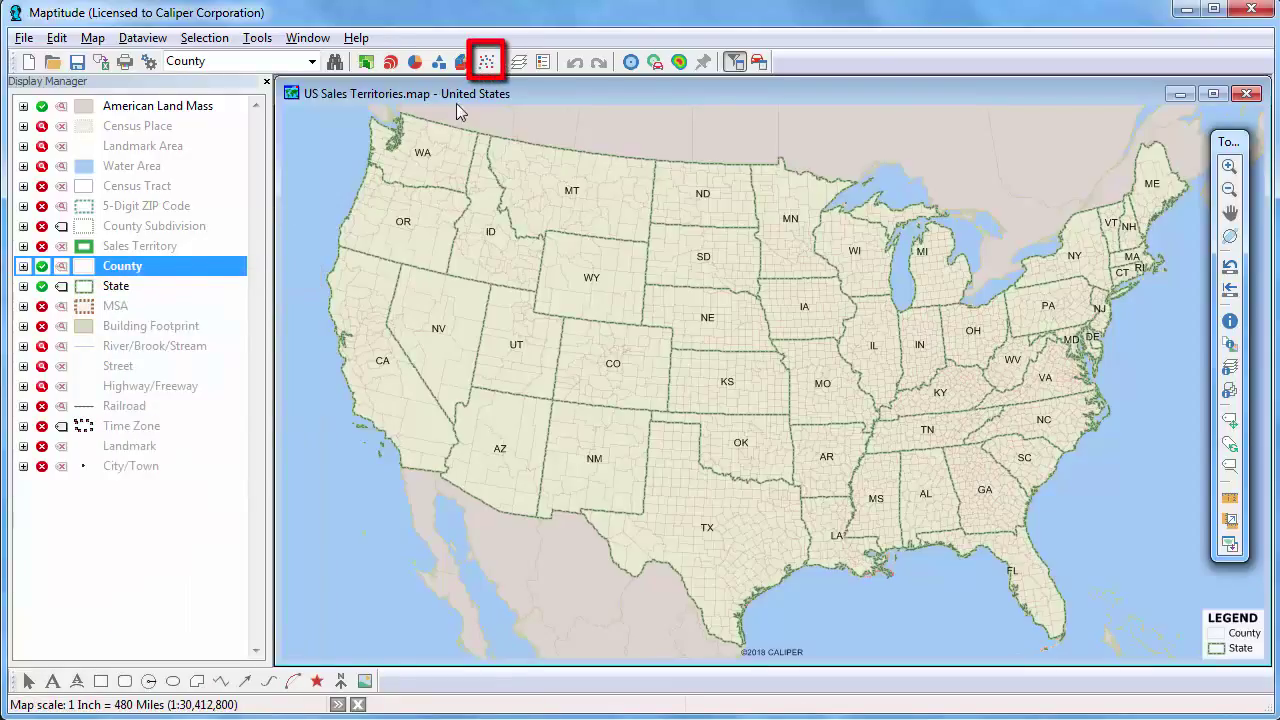
Create a dot-density theme from Owner occupied and Renter occupied, found by filtering 'occupied'.
click(487, 62)
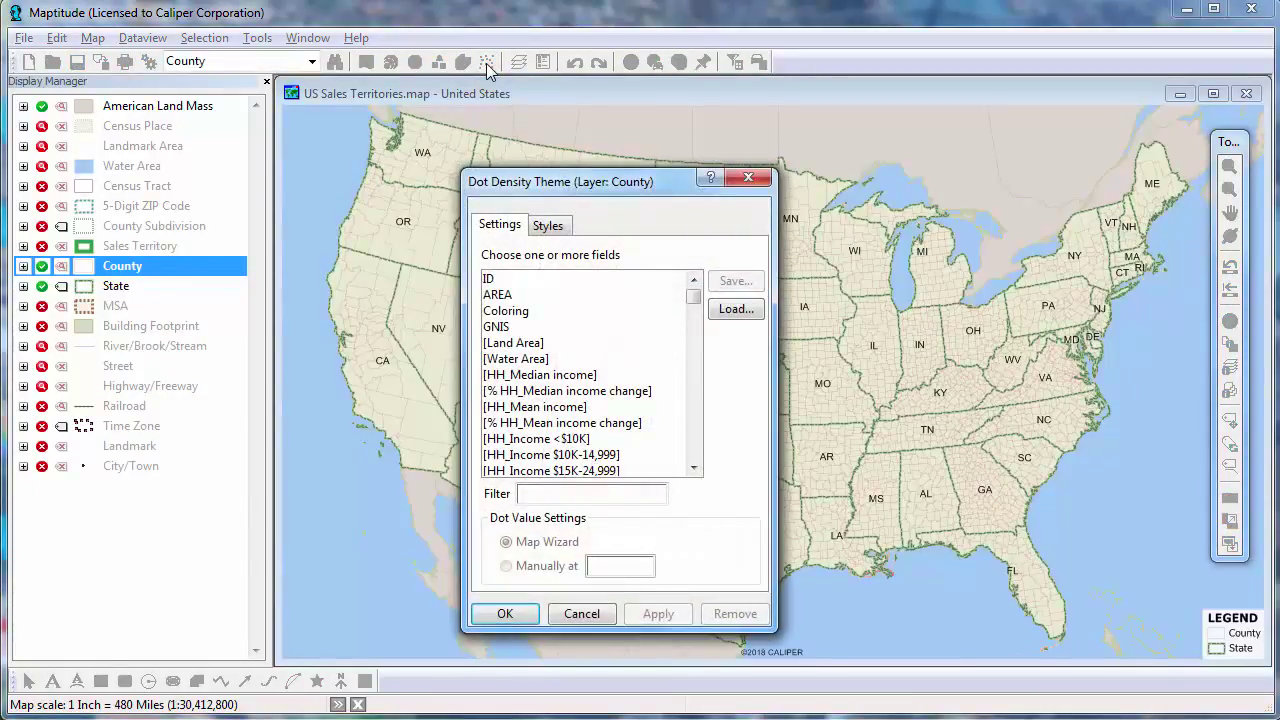
click(533, 495)
text(occupied)
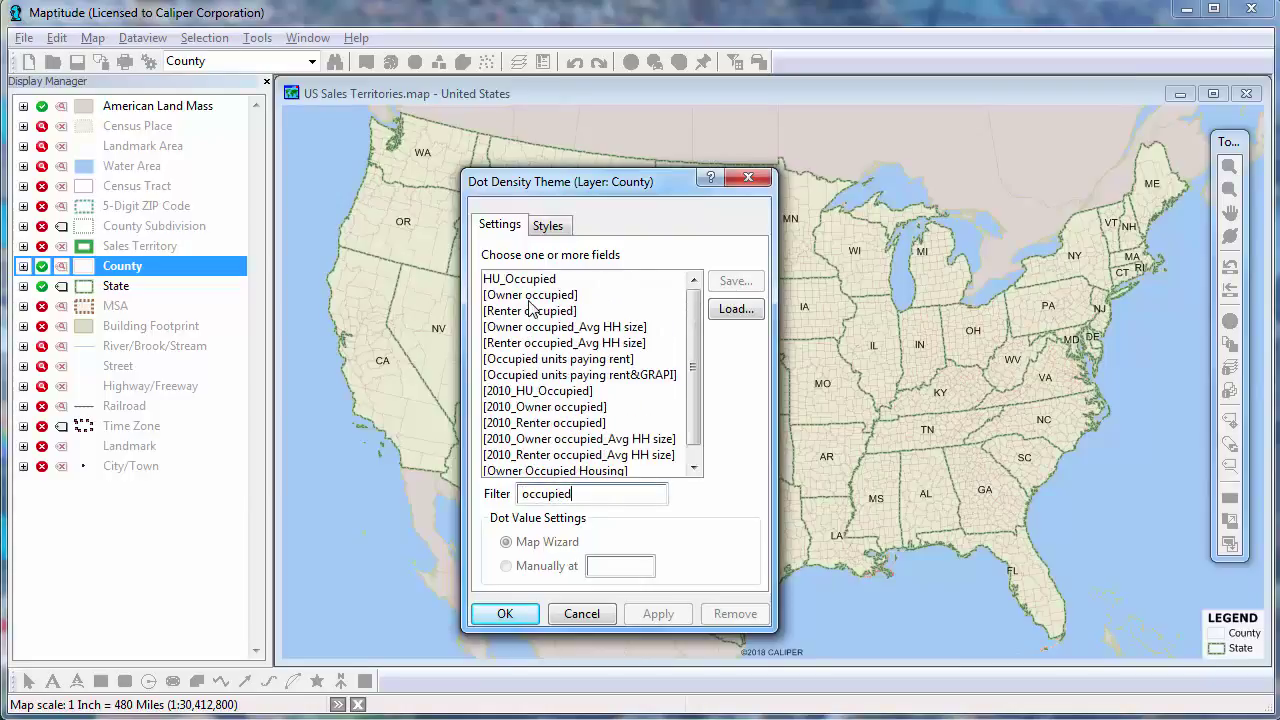
drag(533, 297, 533, 313)
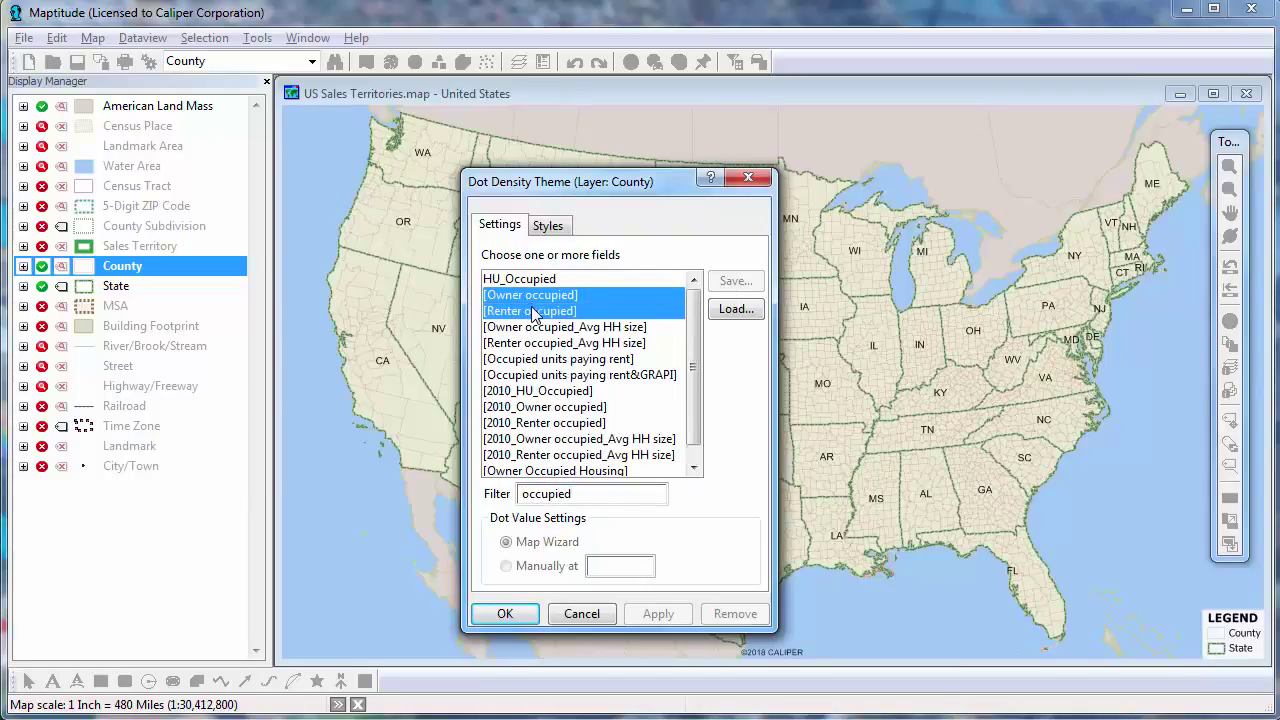
click(507, 613)
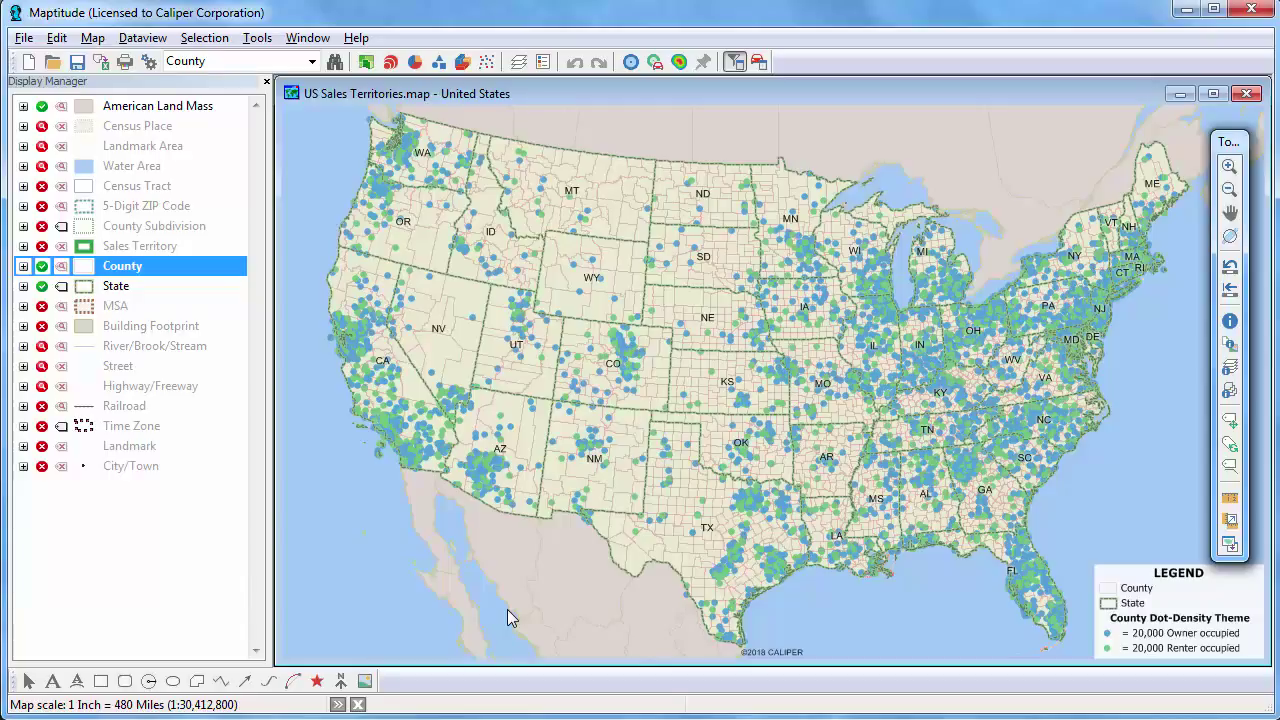
Change the dot-density theme to 10,000 per dot.
click(488, 62)
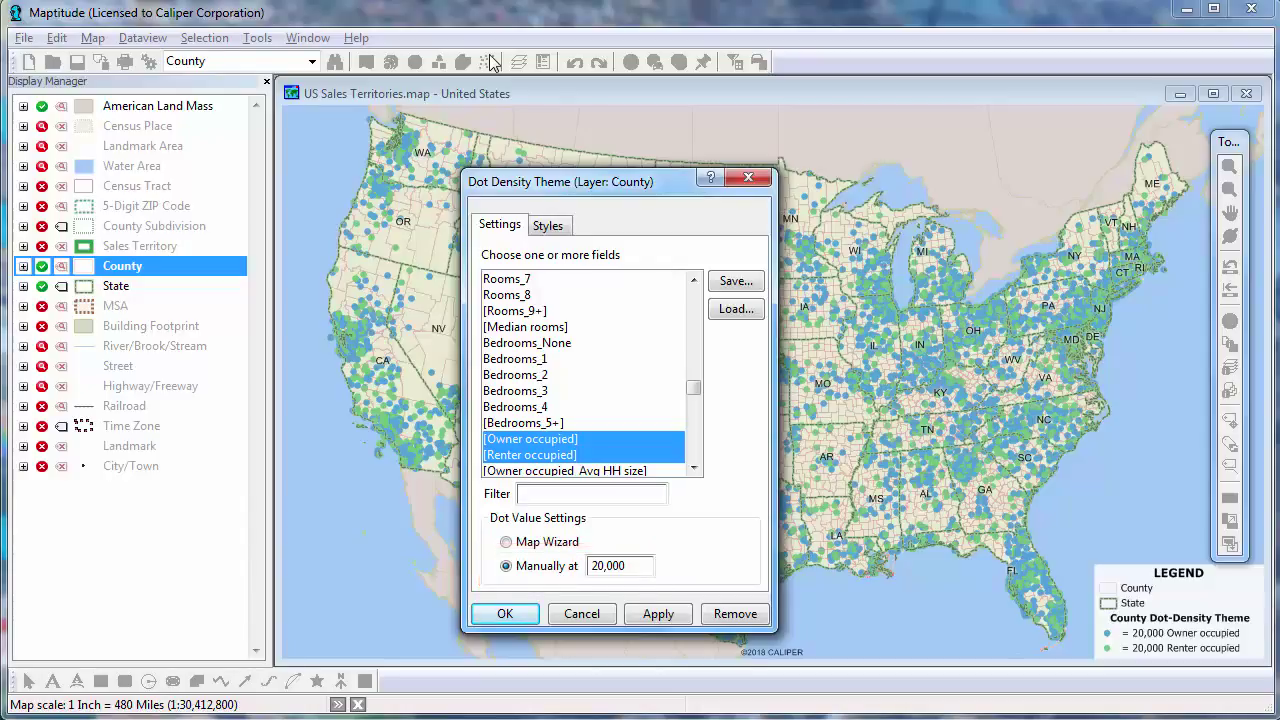
drag(638, 563, 577, 563)
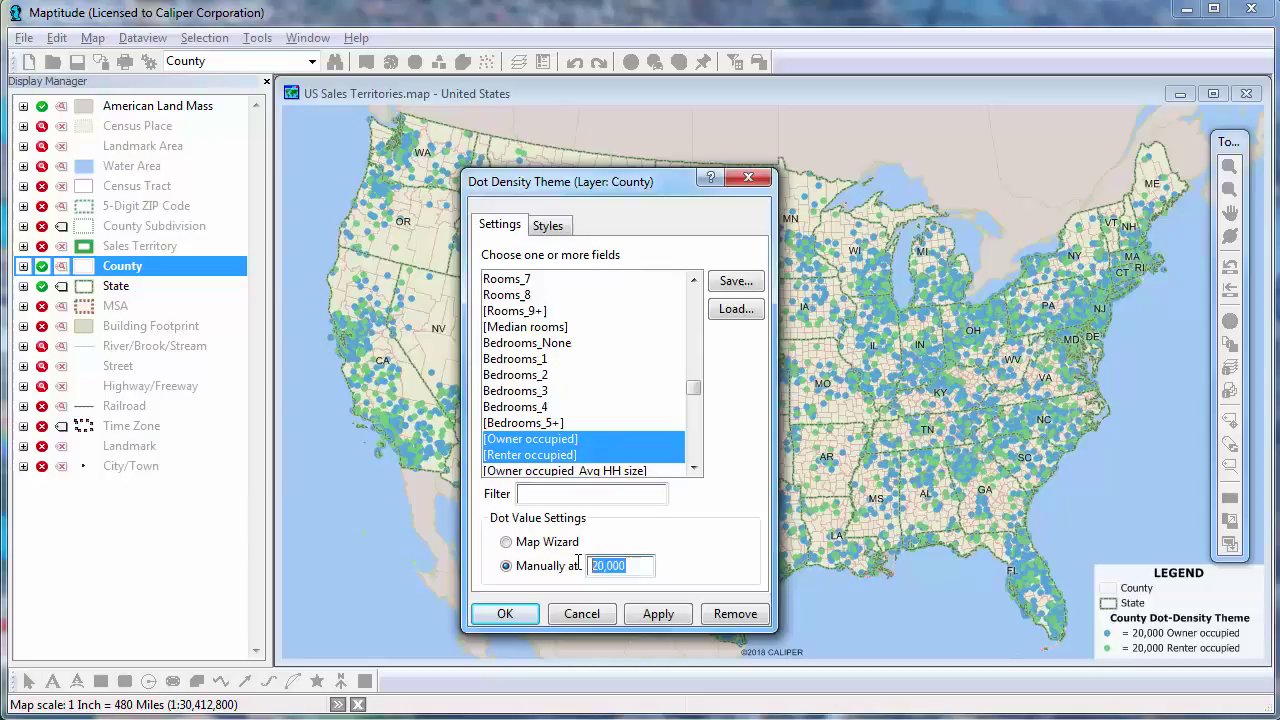
text(10,000)
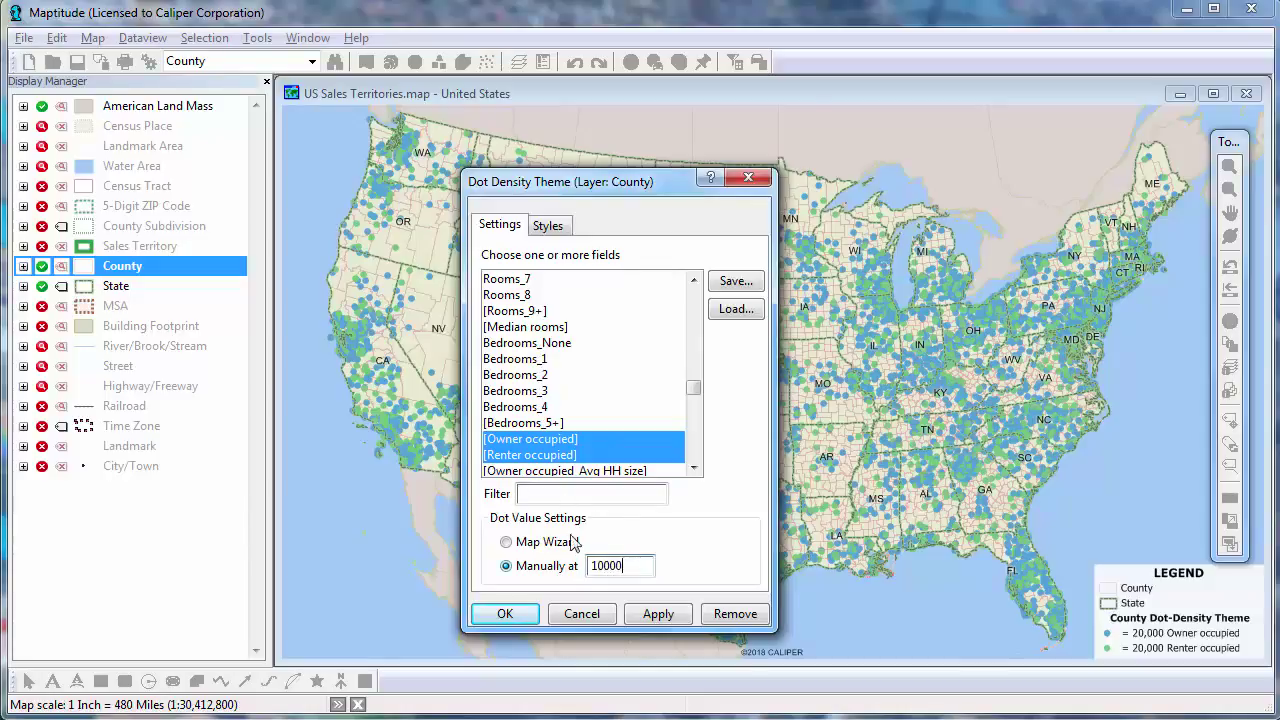
Style the Renter occupied dots red at size 4.
click(547, 228)
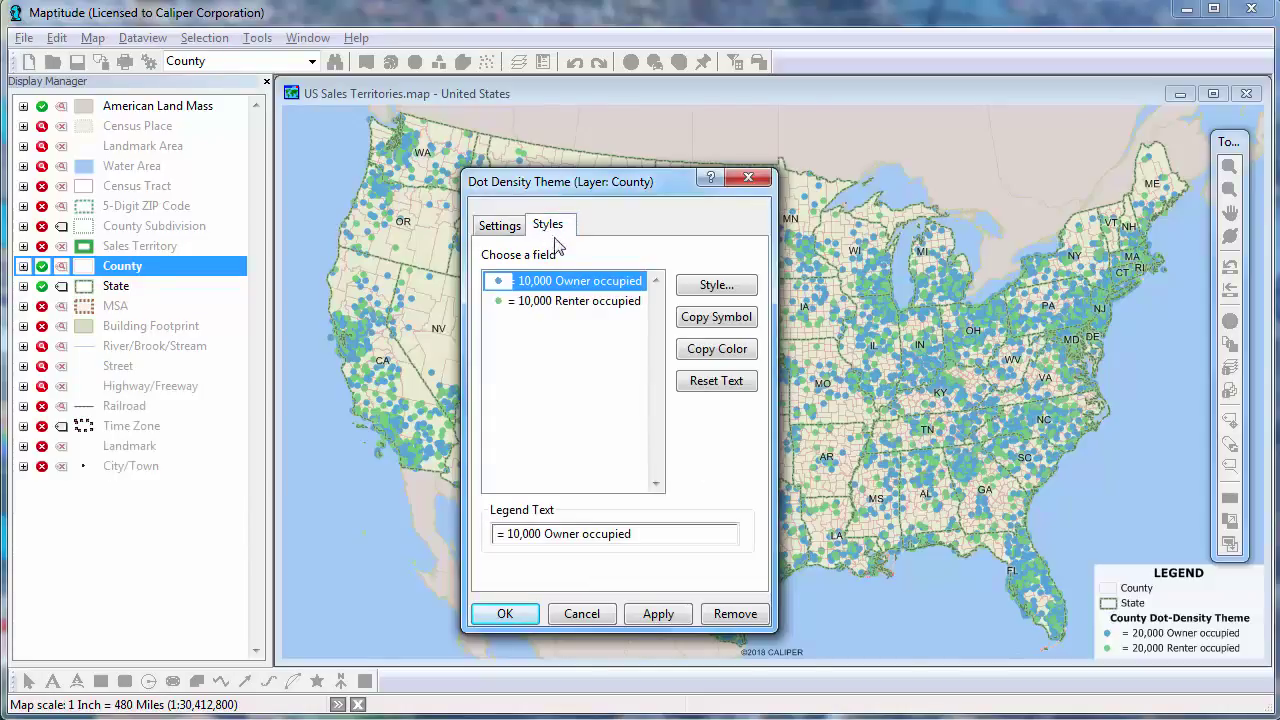
click(614, 301)
click(705, 285)
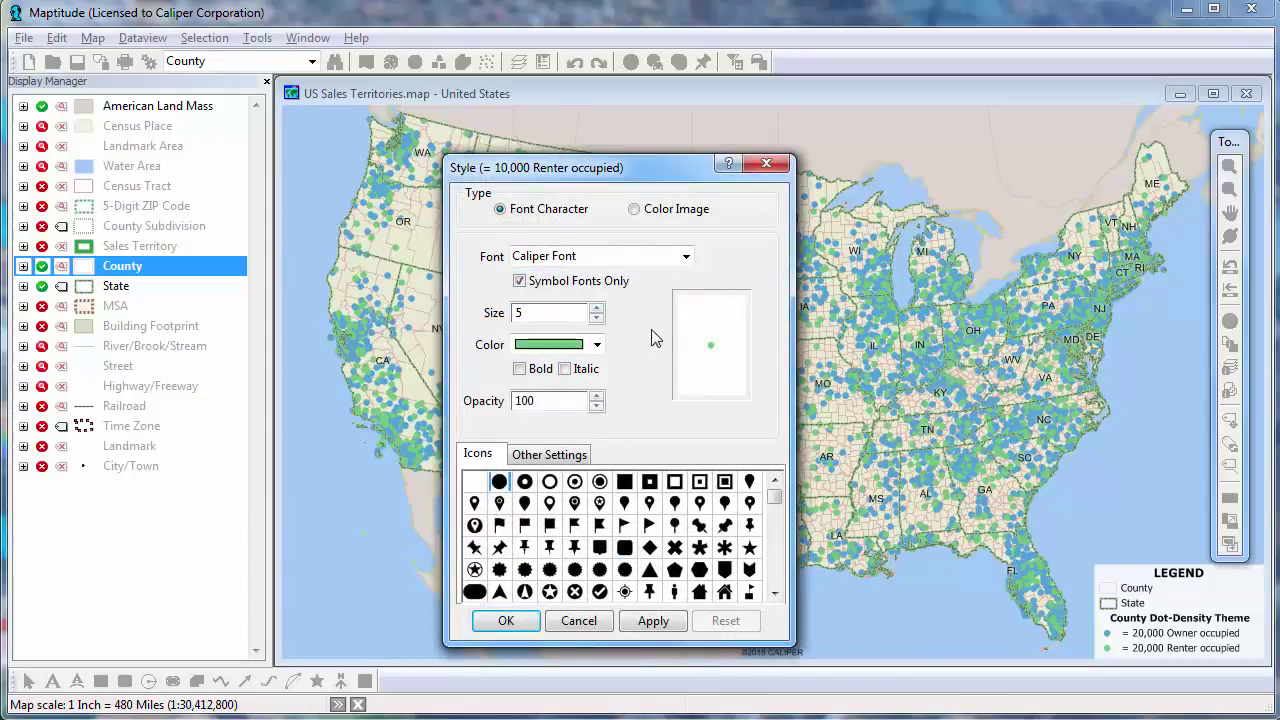
click(597, 344)
click(600, 571)
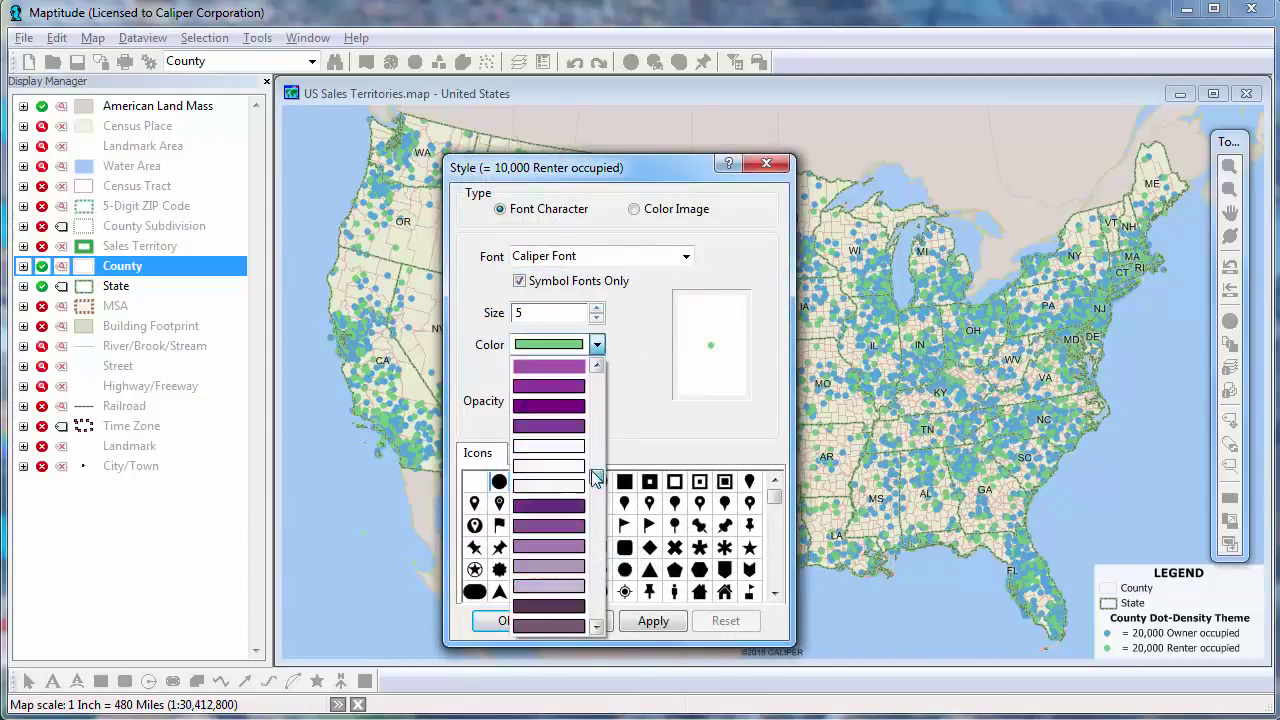
scroll(597, 478, down, 5)
click(550, 614)
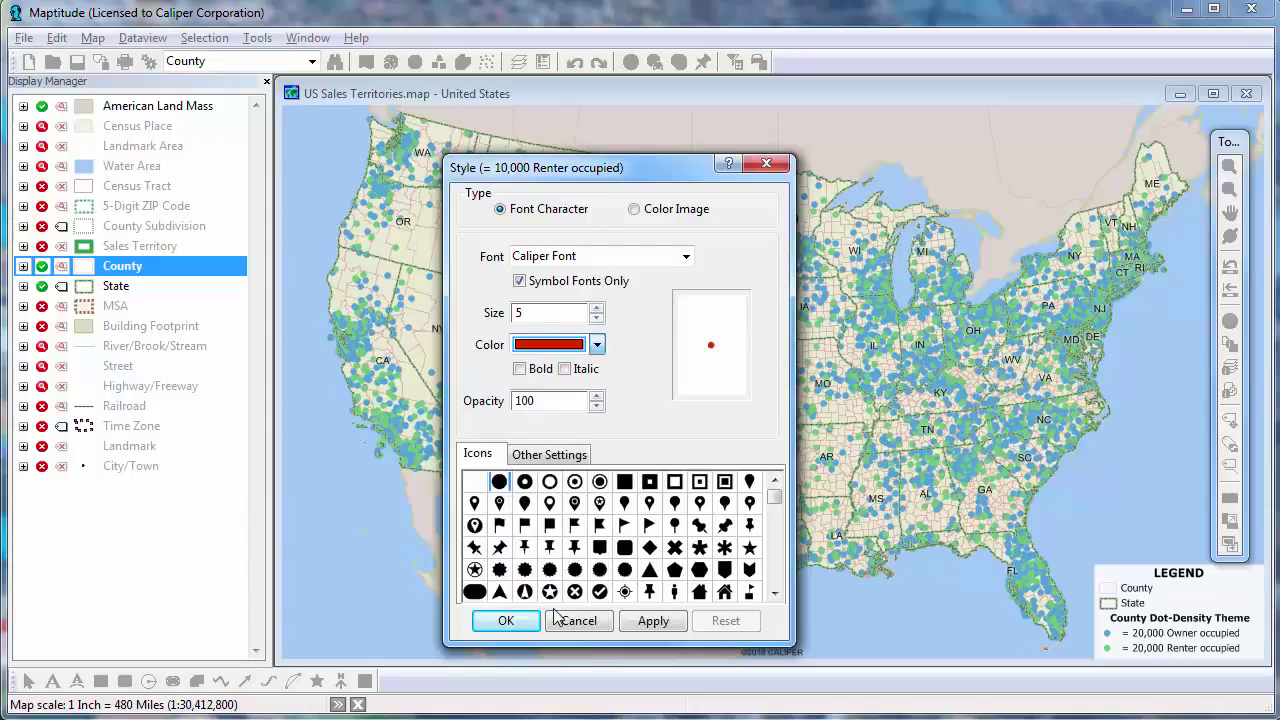
click(597, 319)
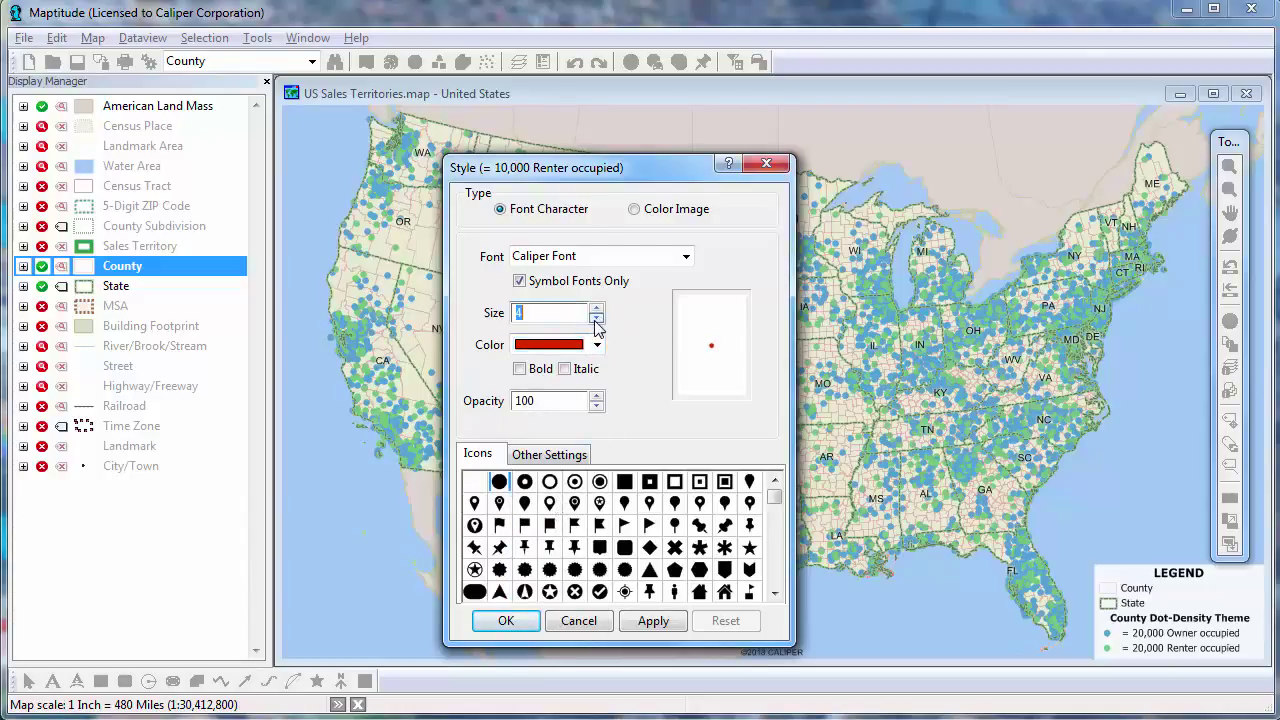
click(505, 620)
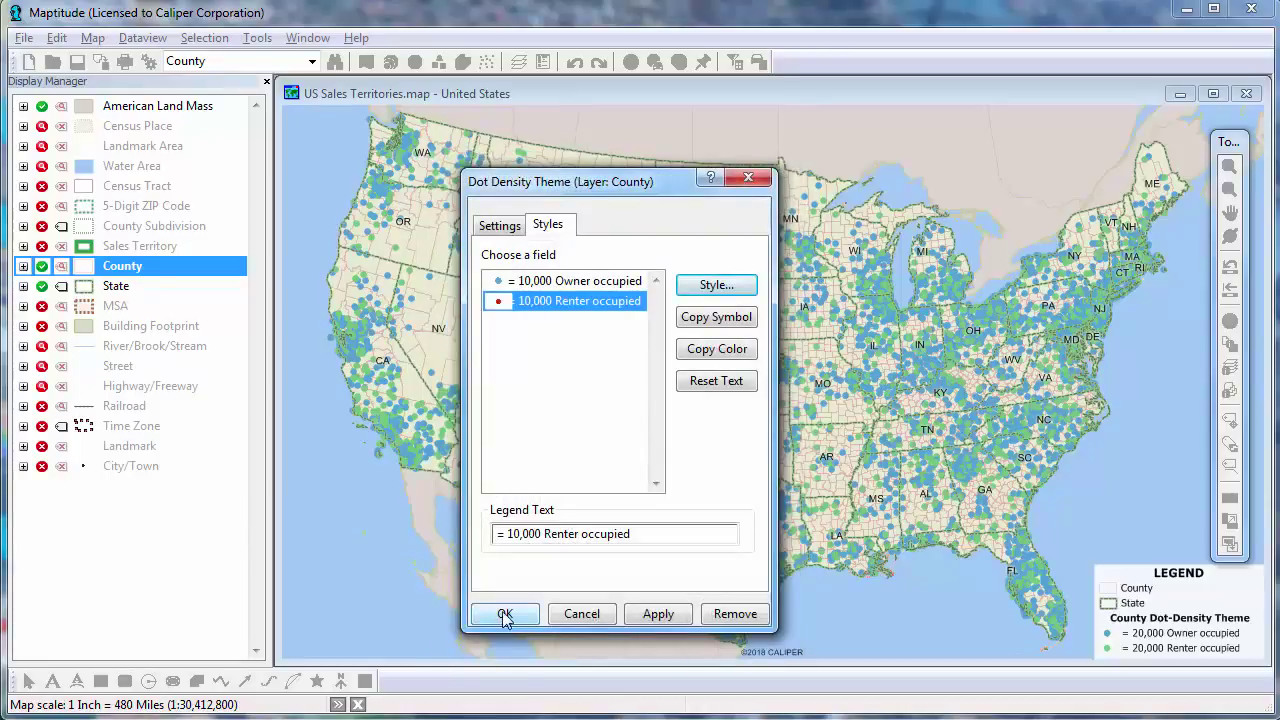
Copy the renter dot symbol to both fields and apply, then remove the dot-density theme.
click(714, 318)
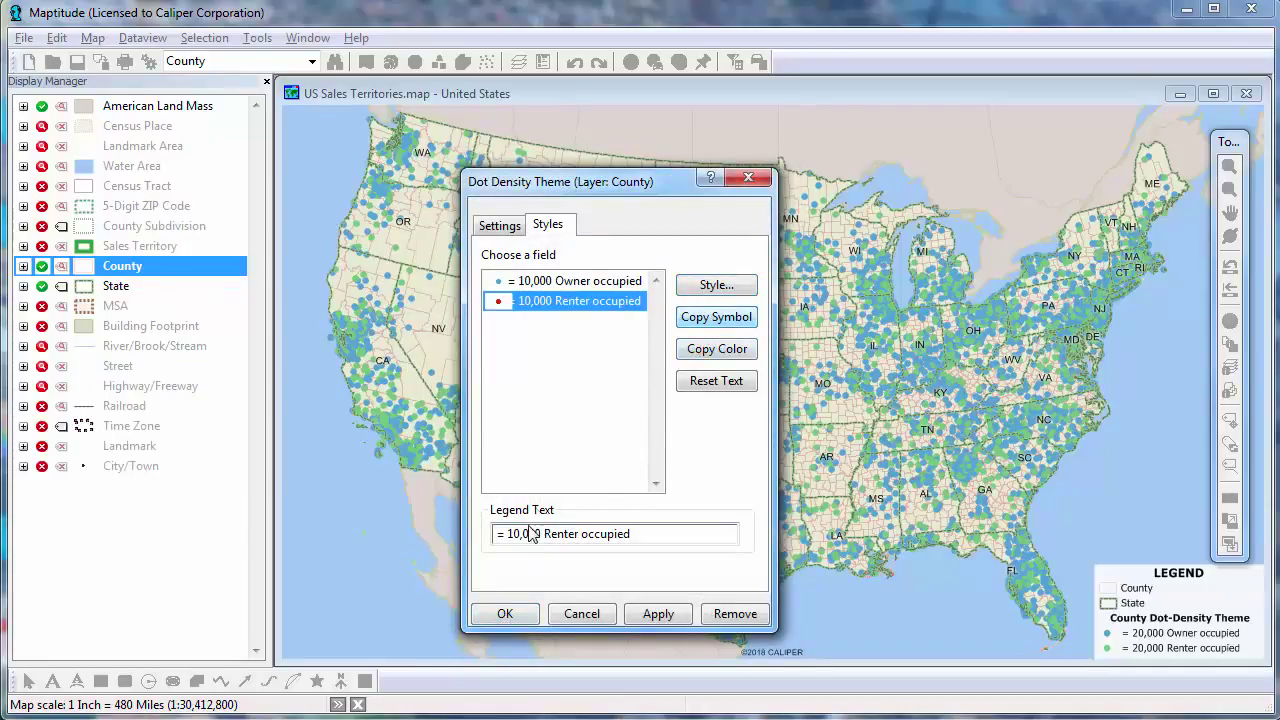
click(506, 614)
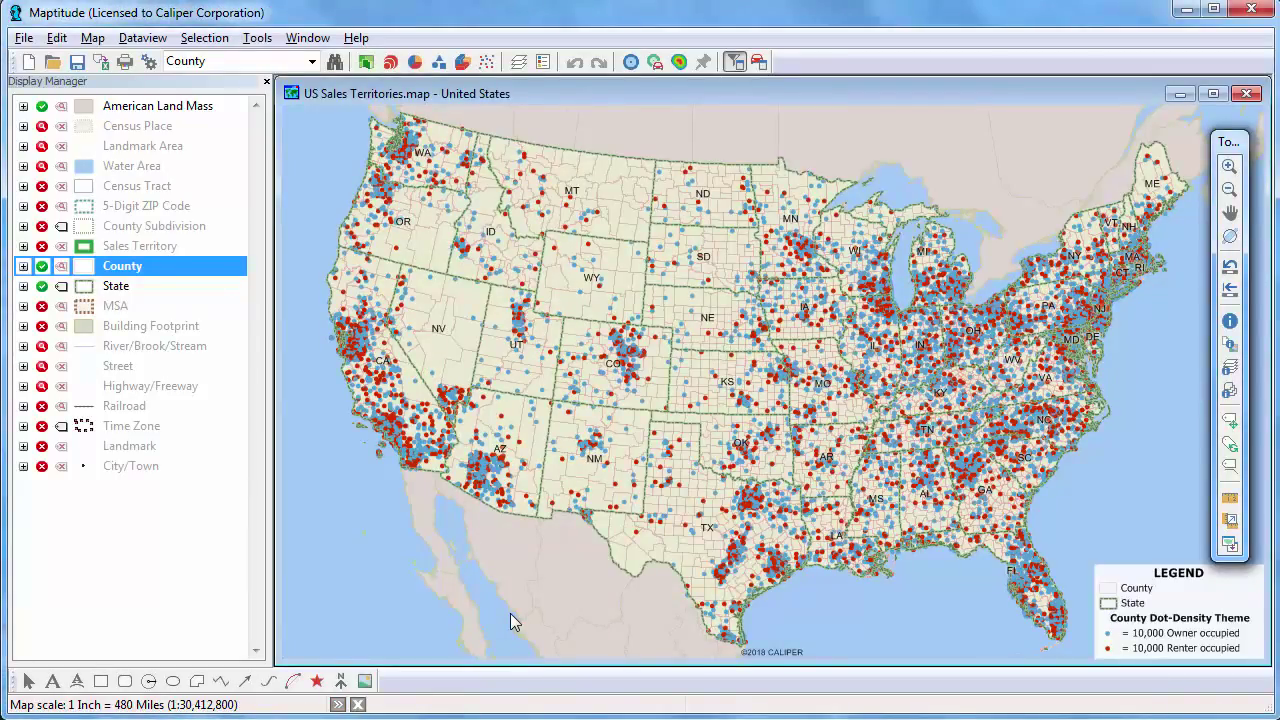
click(485, 62)
click(733, 614)
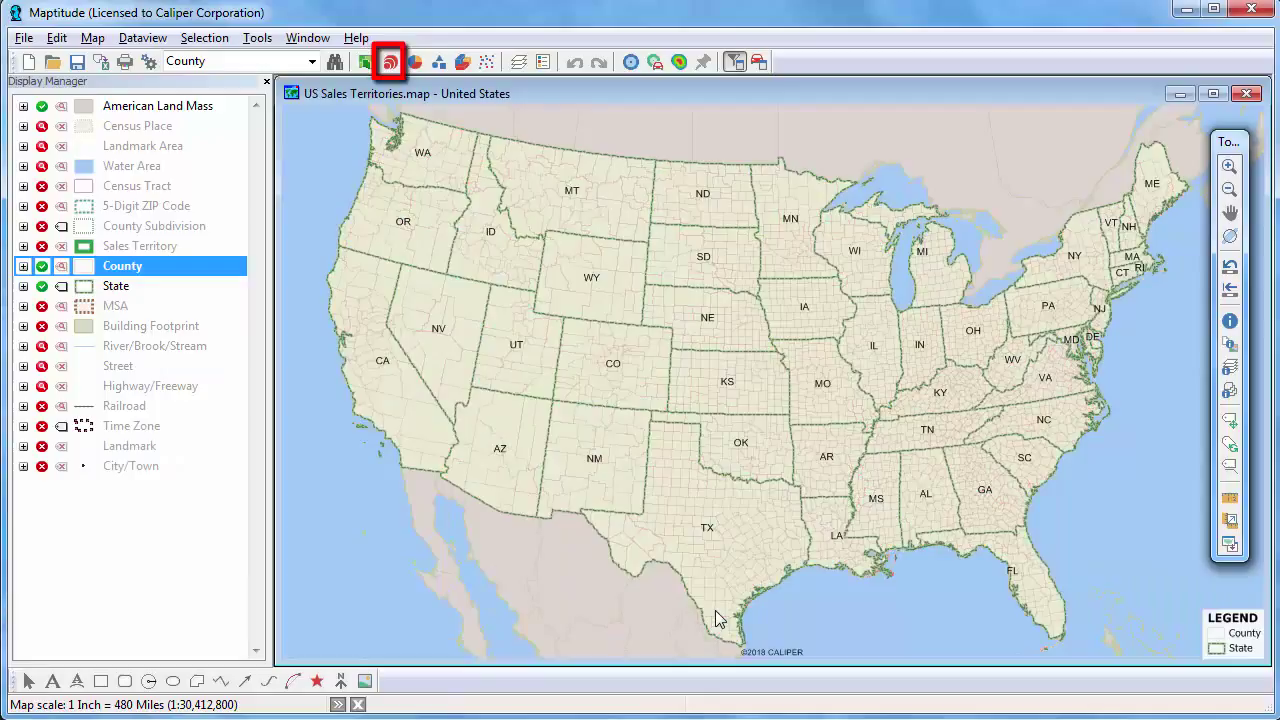
Create a county size theme of proportional circles using the Population field.
click(391, 62)
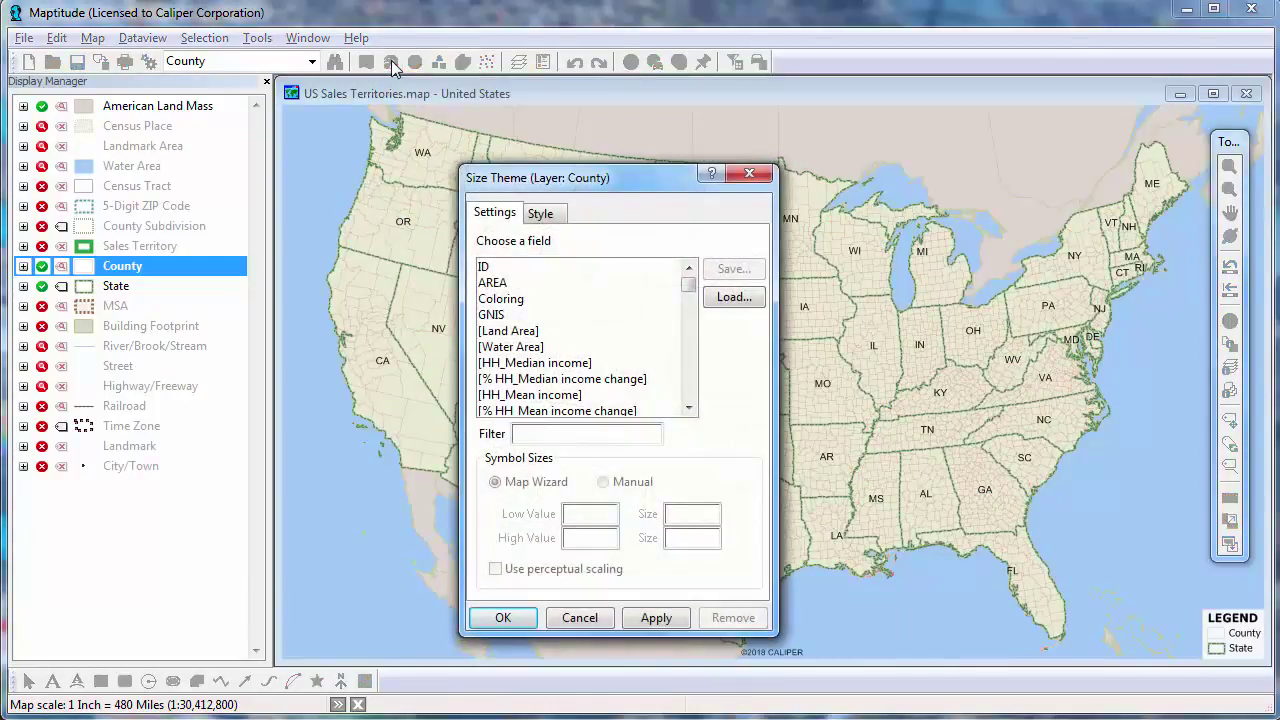
click(688, 394)
scroll(688, 394, down, 3)
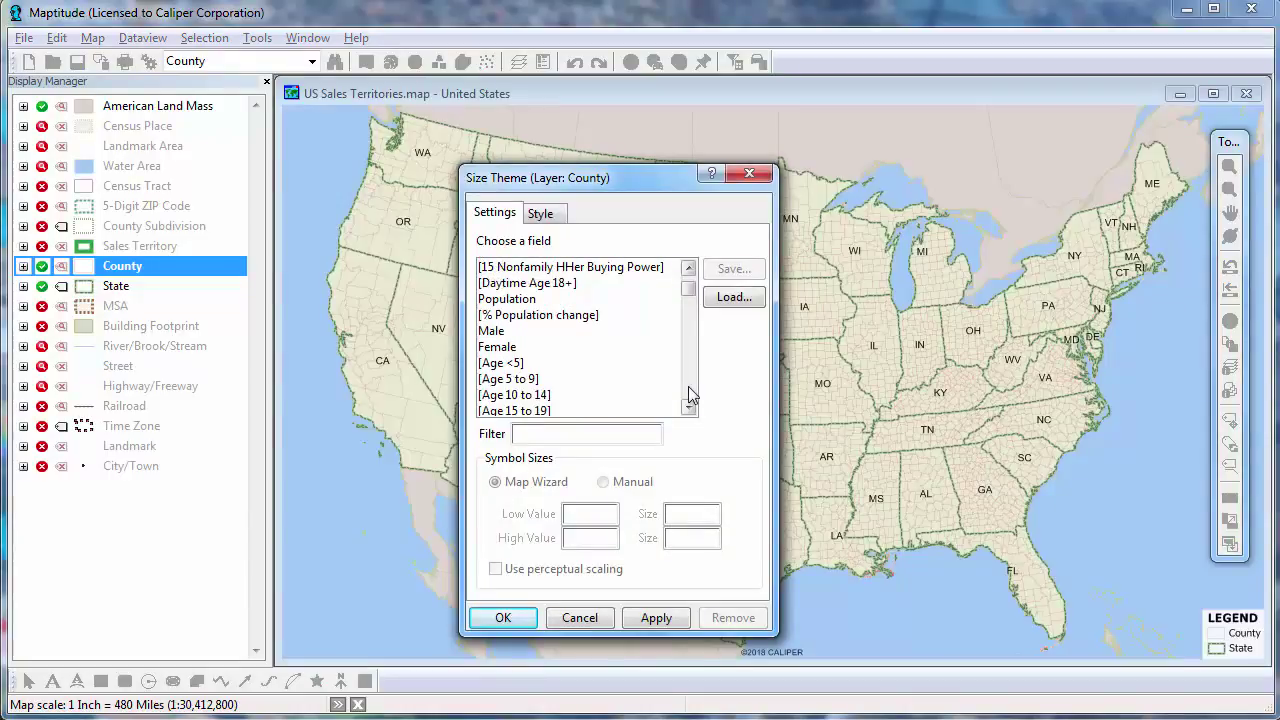
click(572, 303)
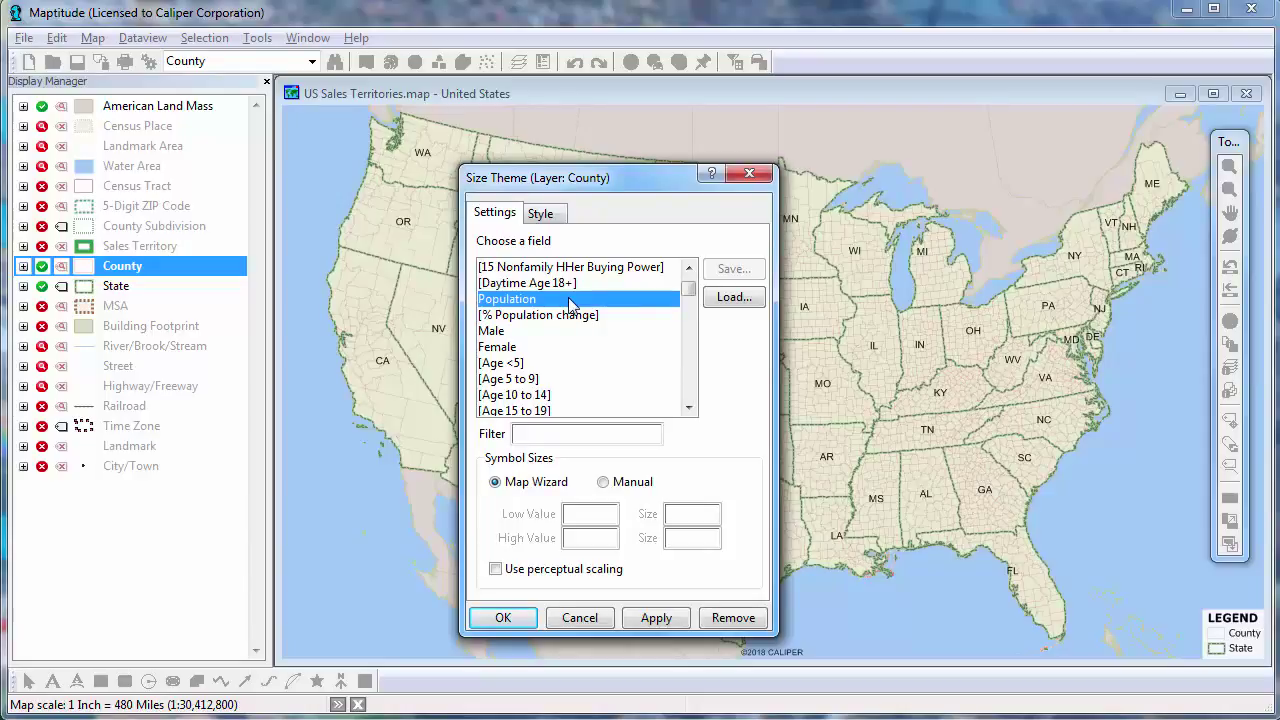
click(546, 218)
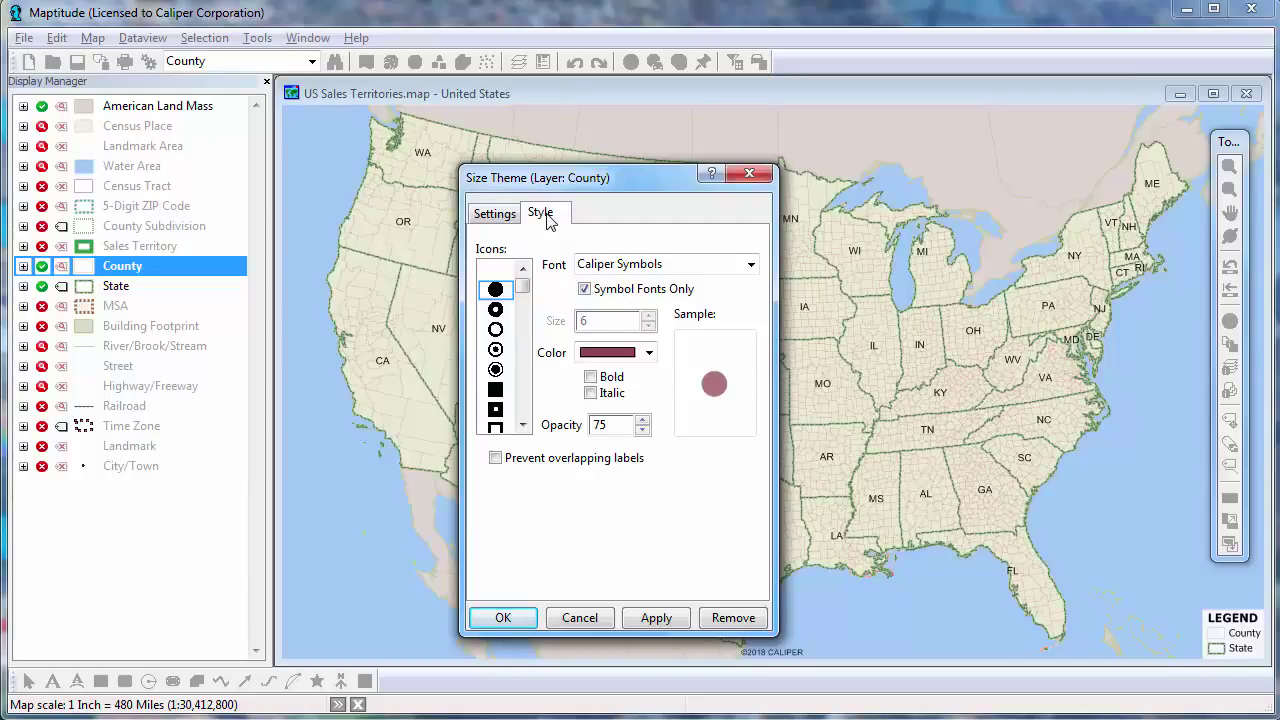
click(502, 618)
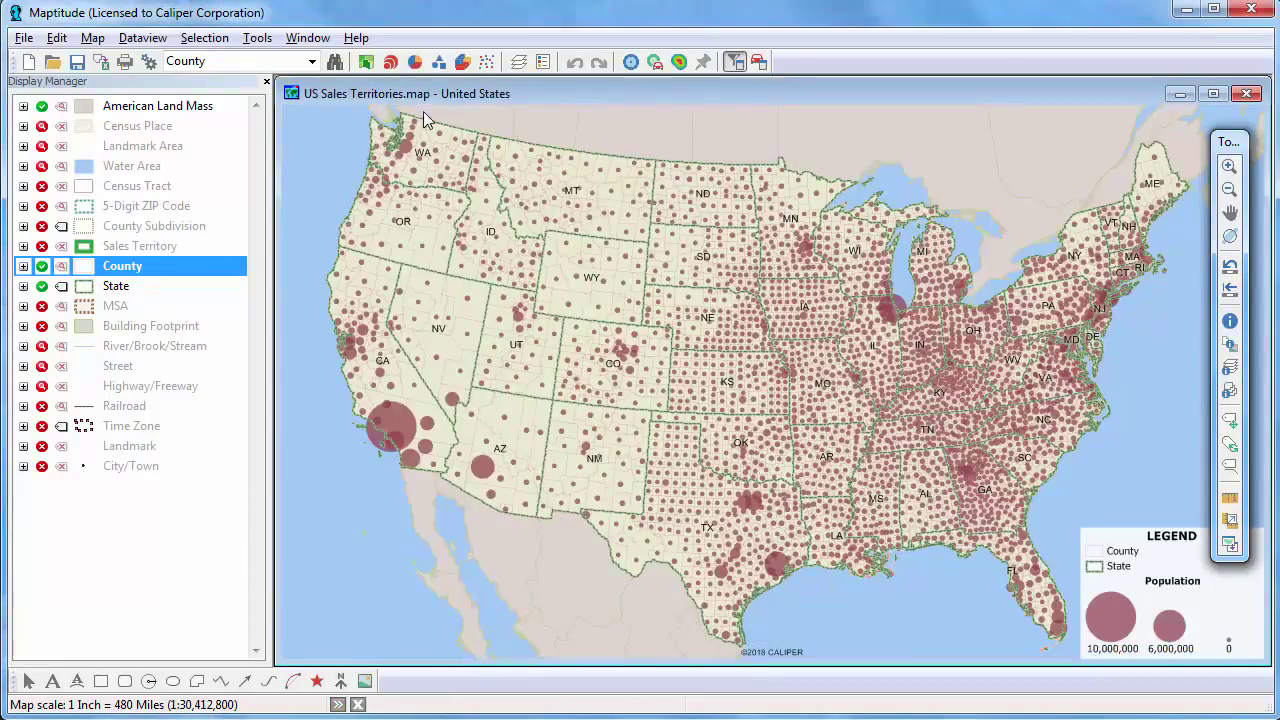
Set the Population circle sizes to a manual range of 2 to 50.
click(391, 62)
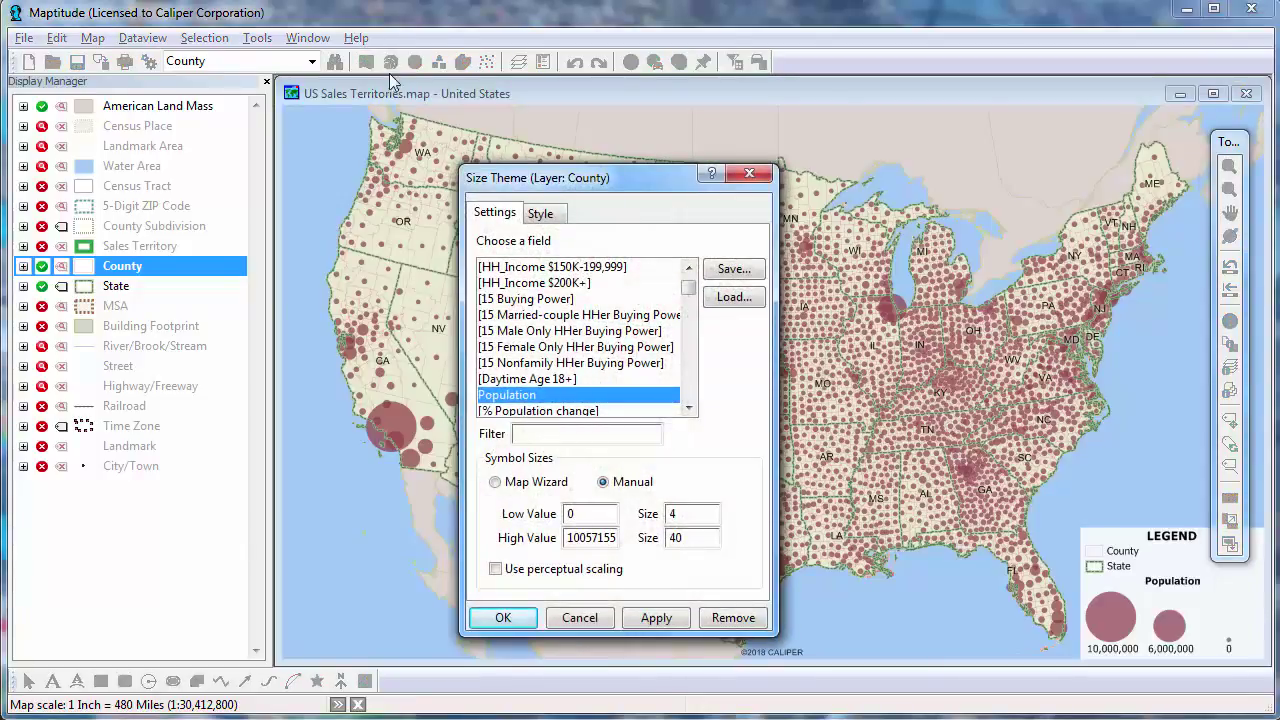
double_click(672, 514)
text(2)
double_click(678, 538)
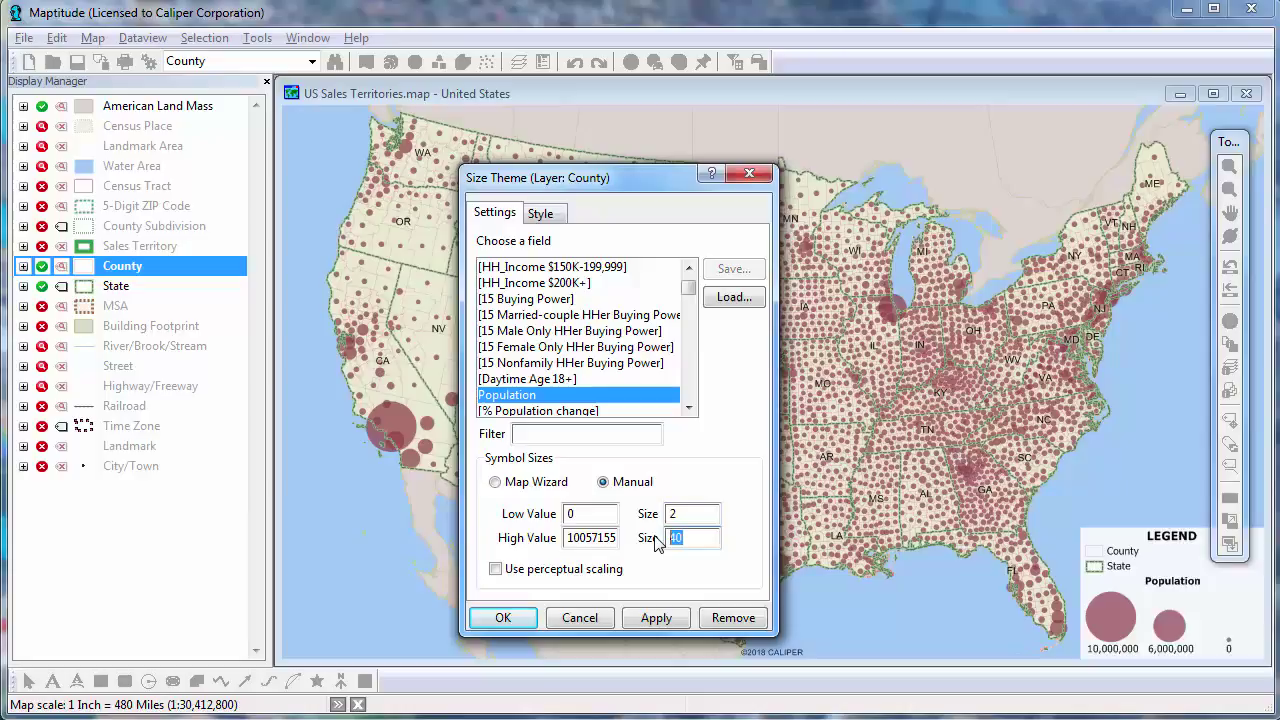
text(50)
click(503, 617)
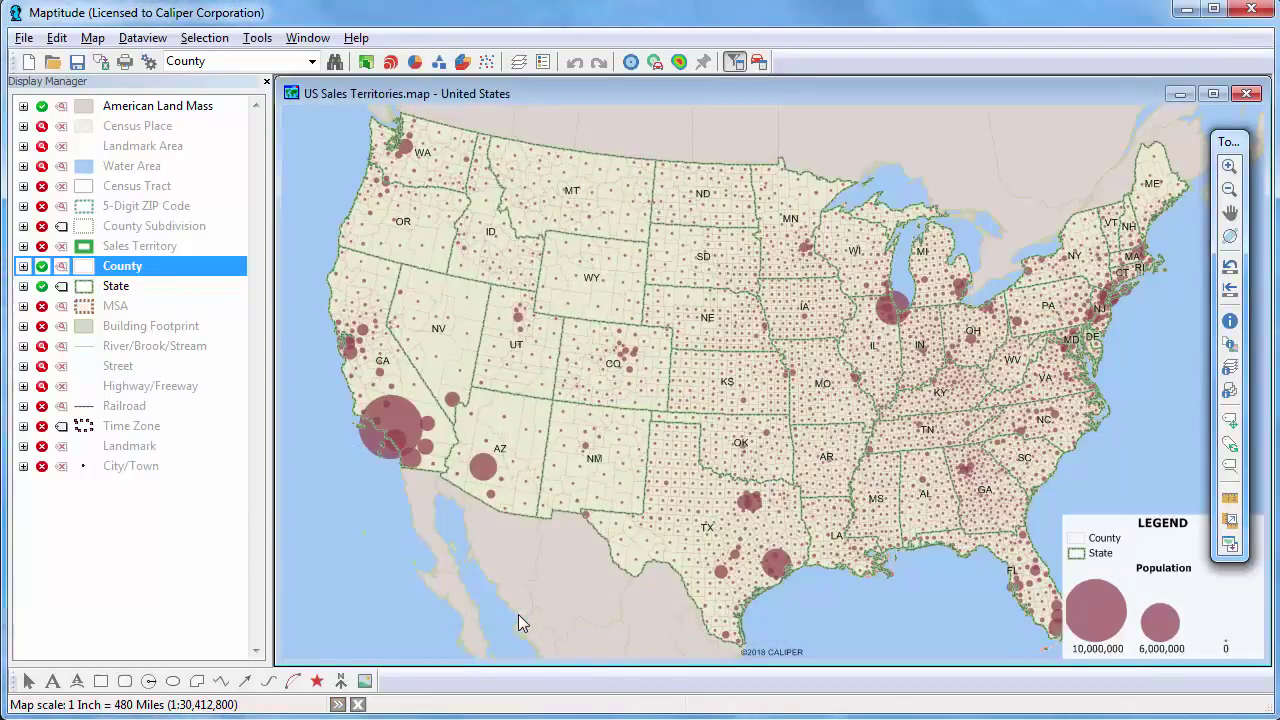